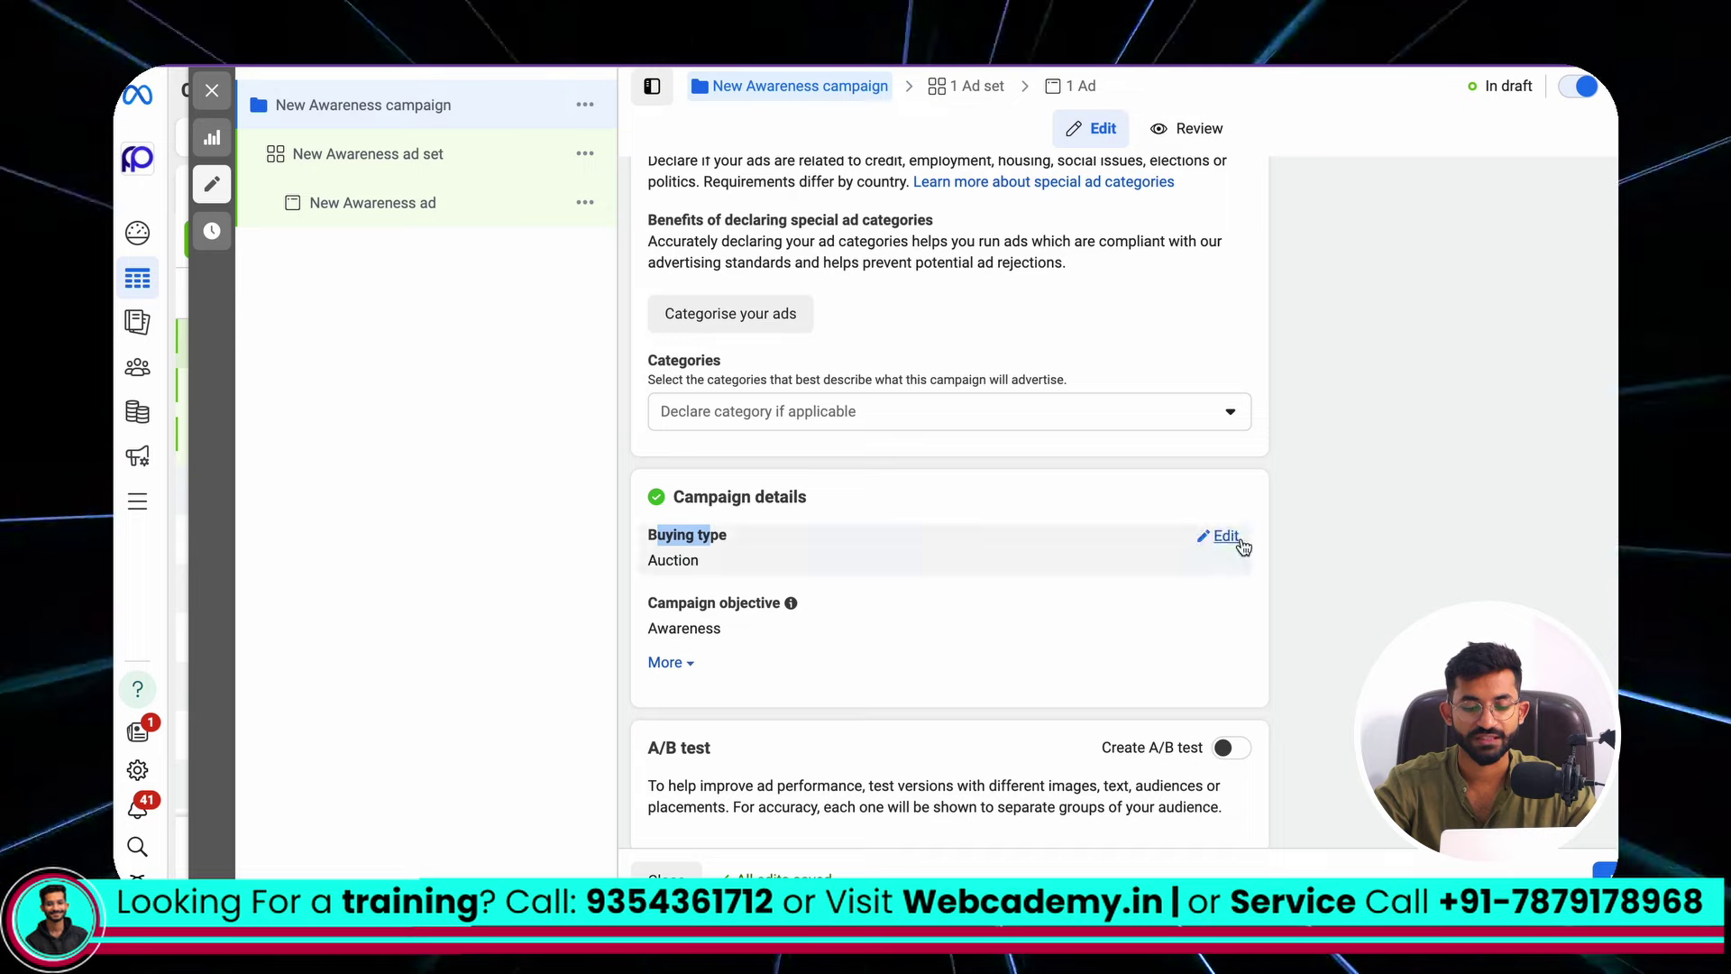
Step: Switch the campaign's buying type to Reservation, review which objectives it allows, and set it back to Auction
click(748, 570)
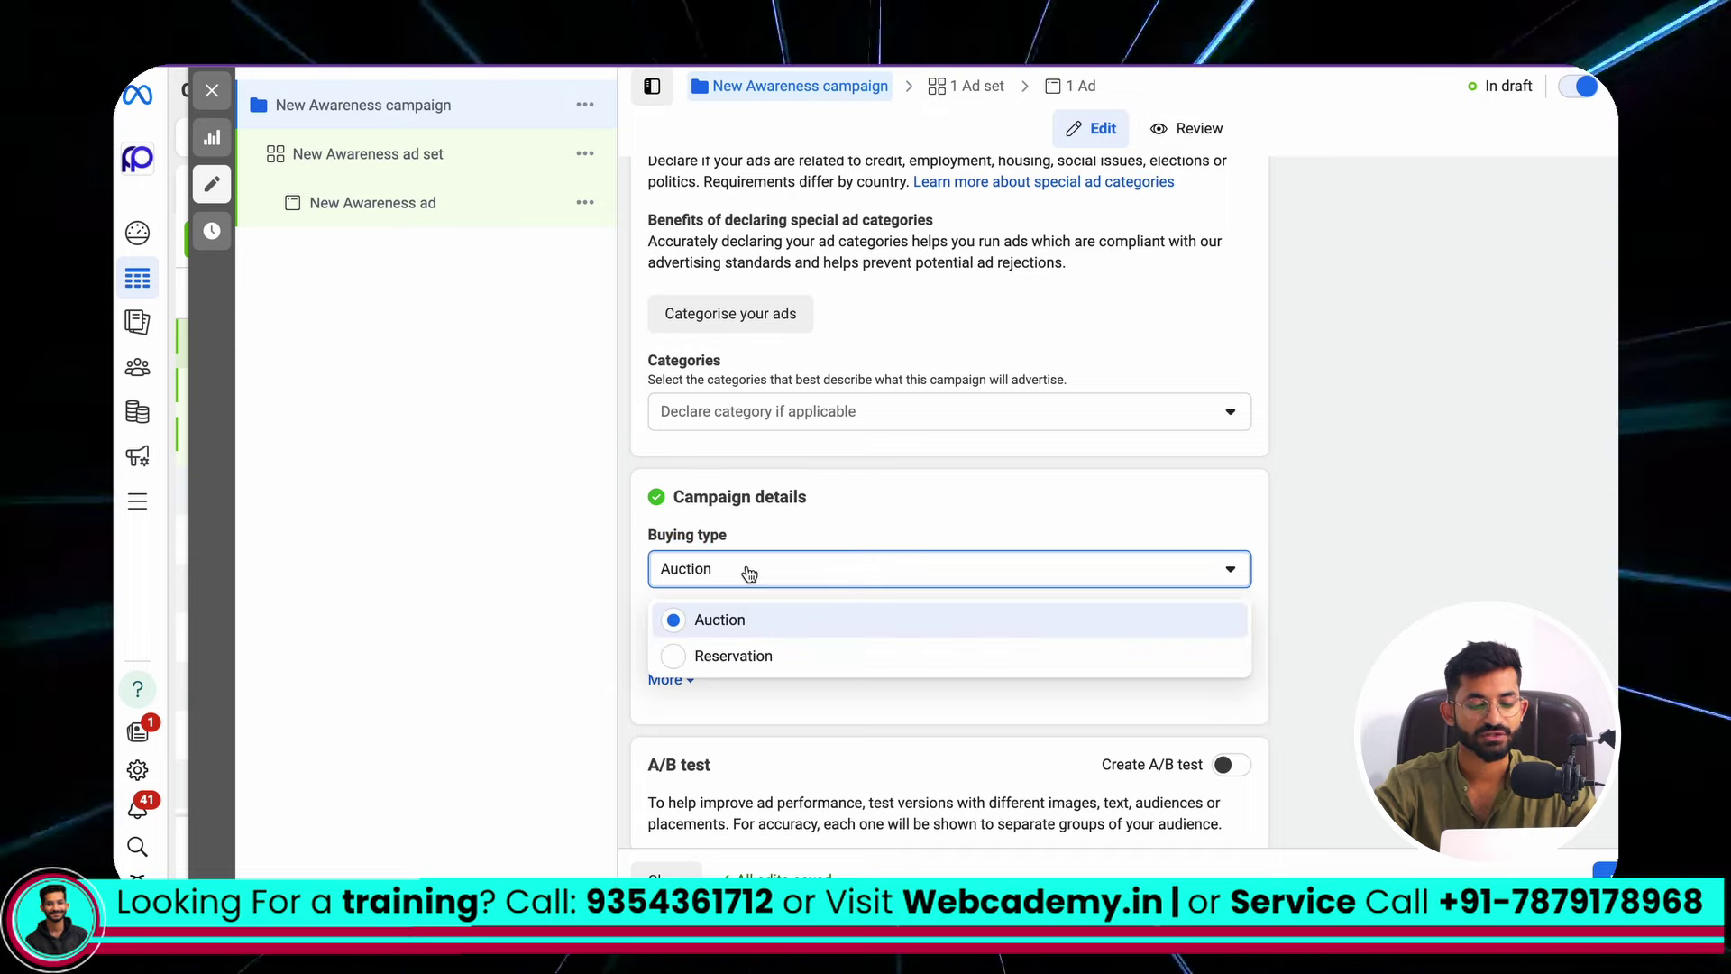
click(721, 655)
scroll(851, 604, down, 3)
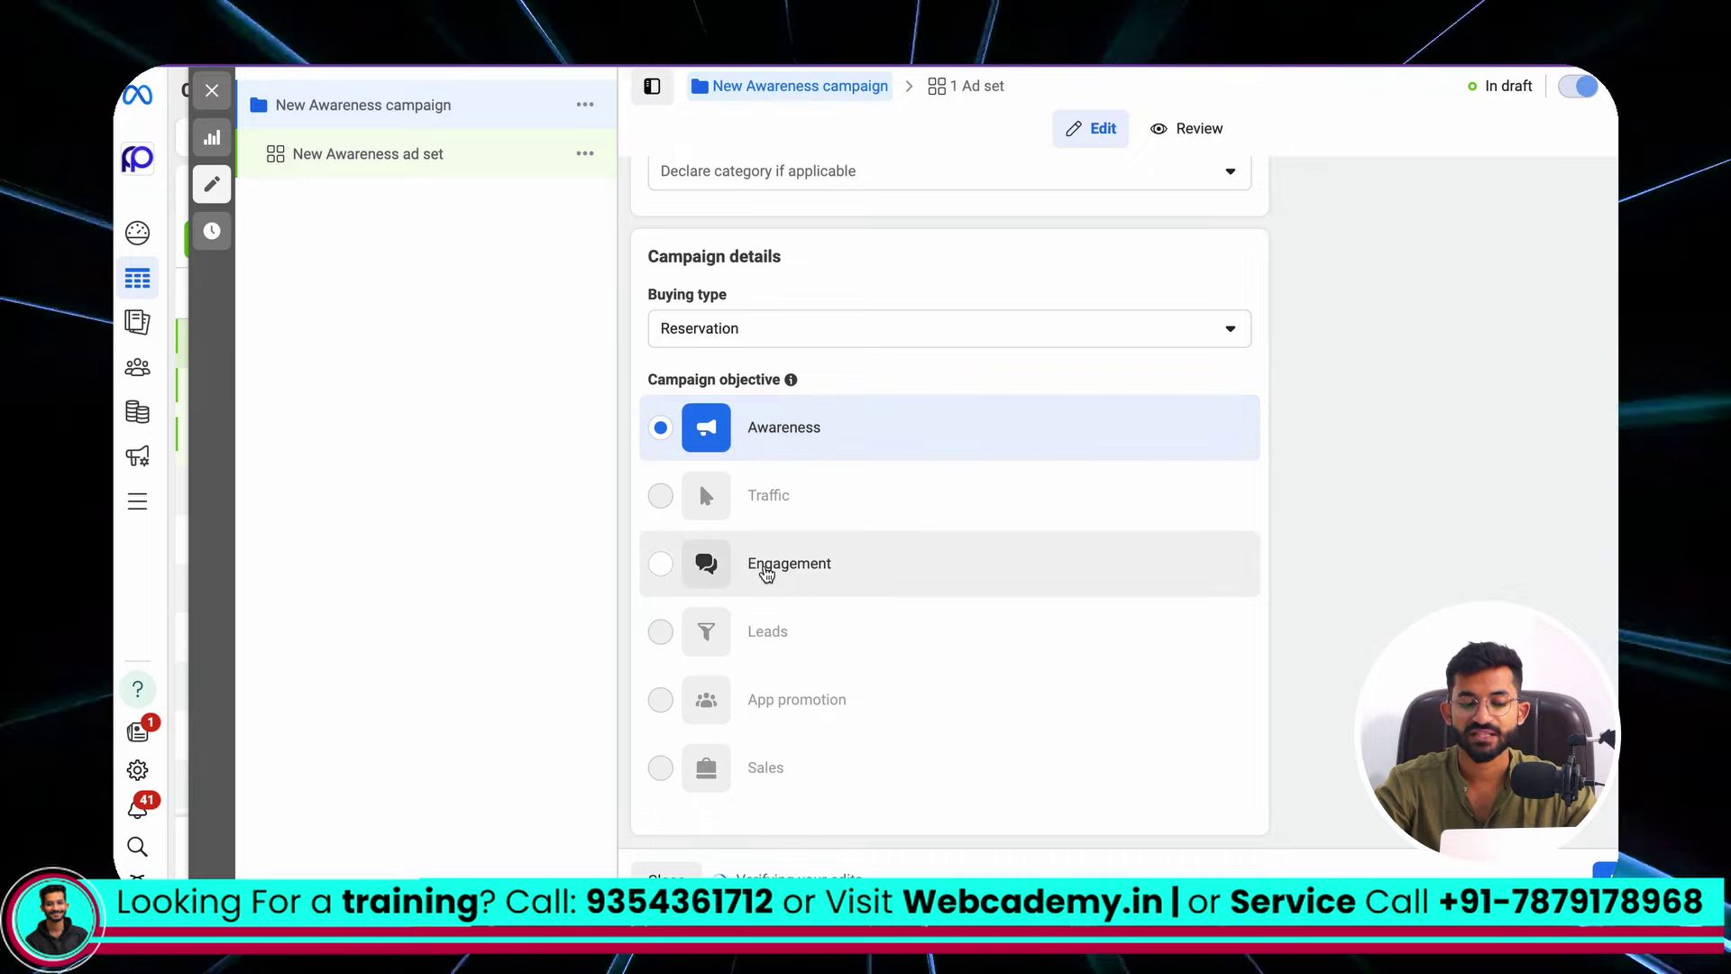
mouse_move(748, 567)
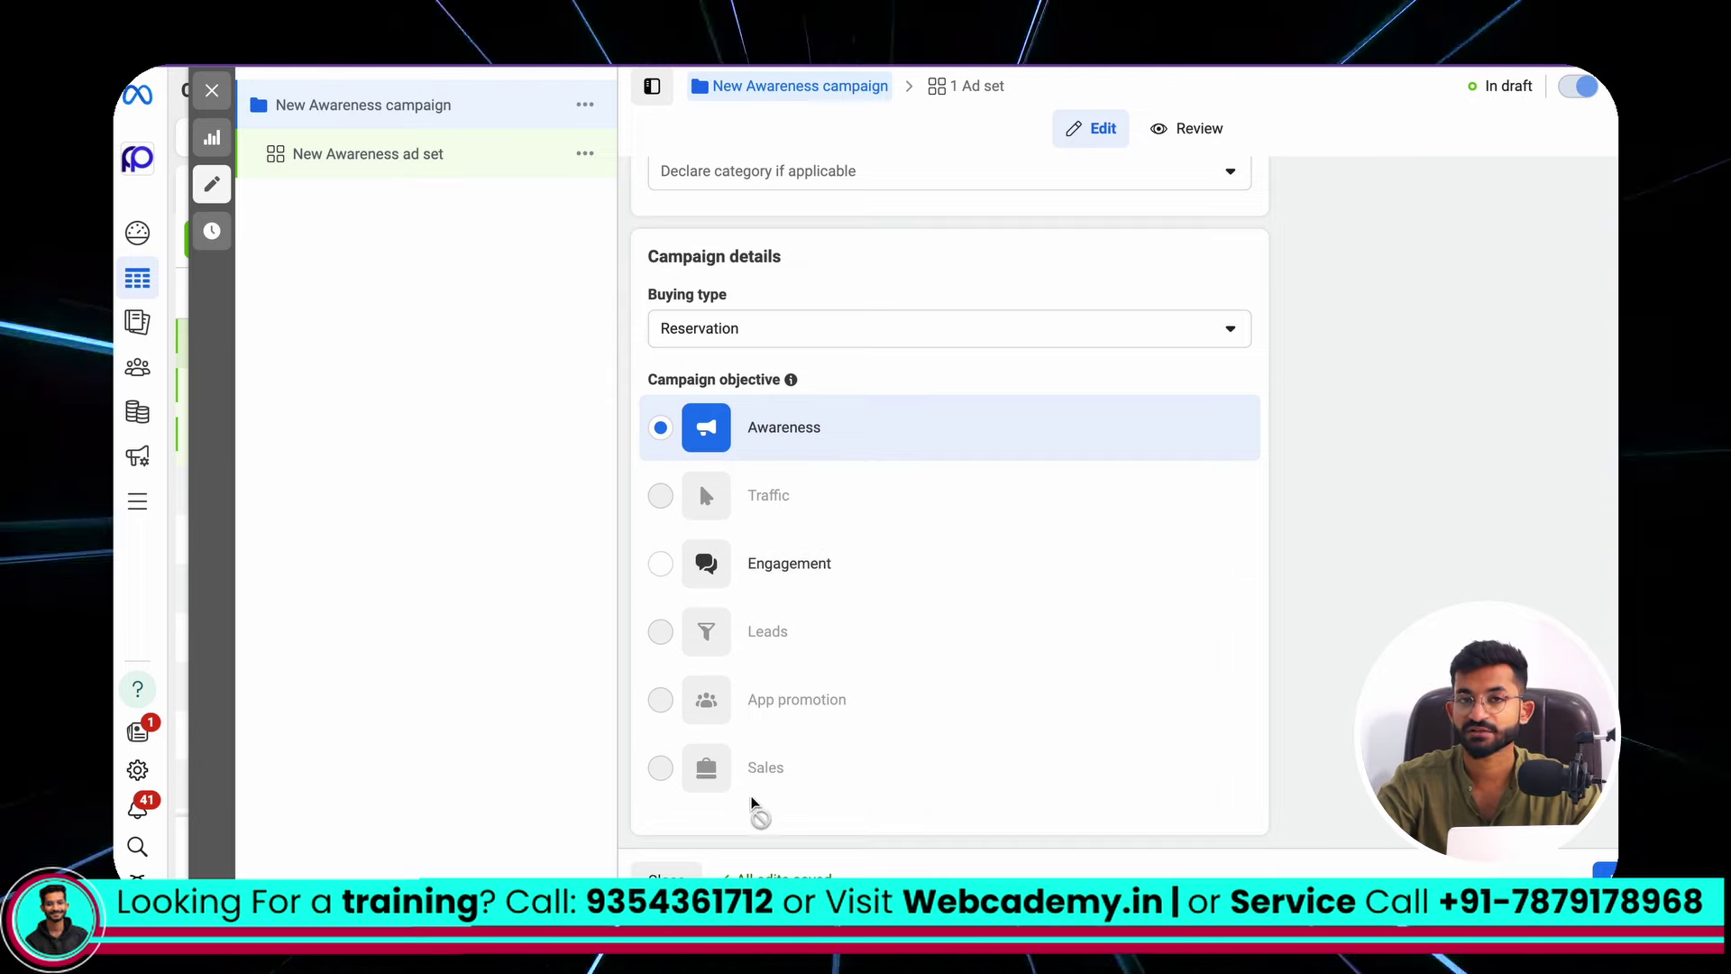
click(839, 332)
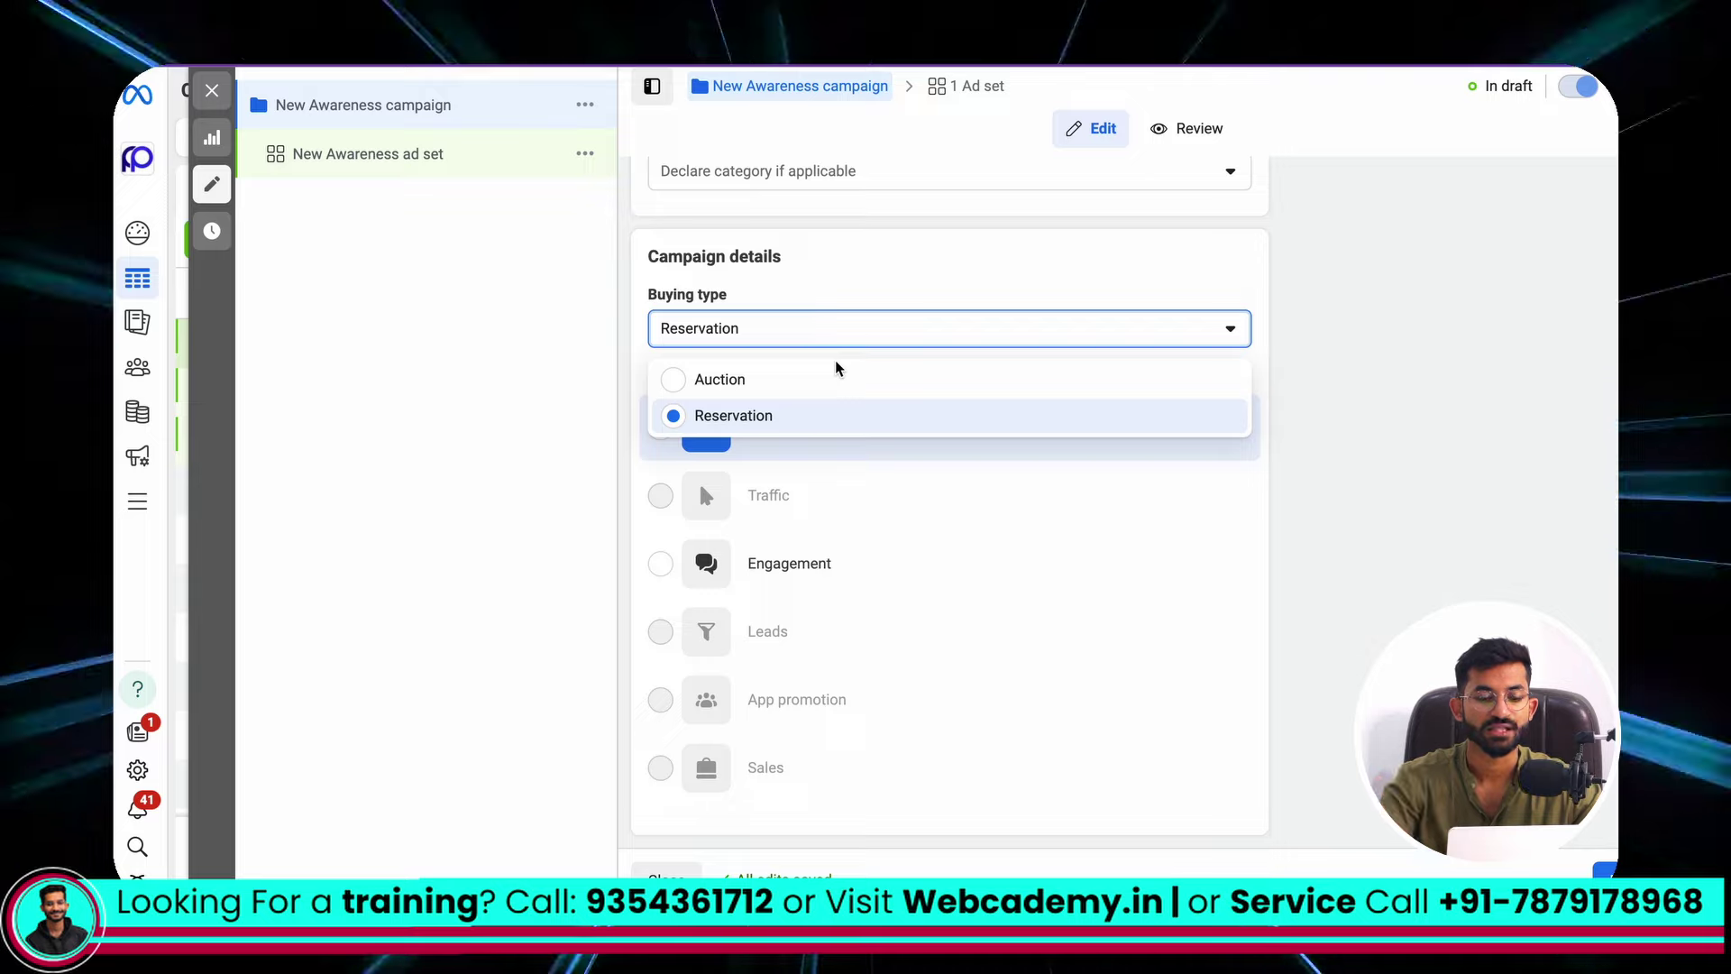
click(822, 380)
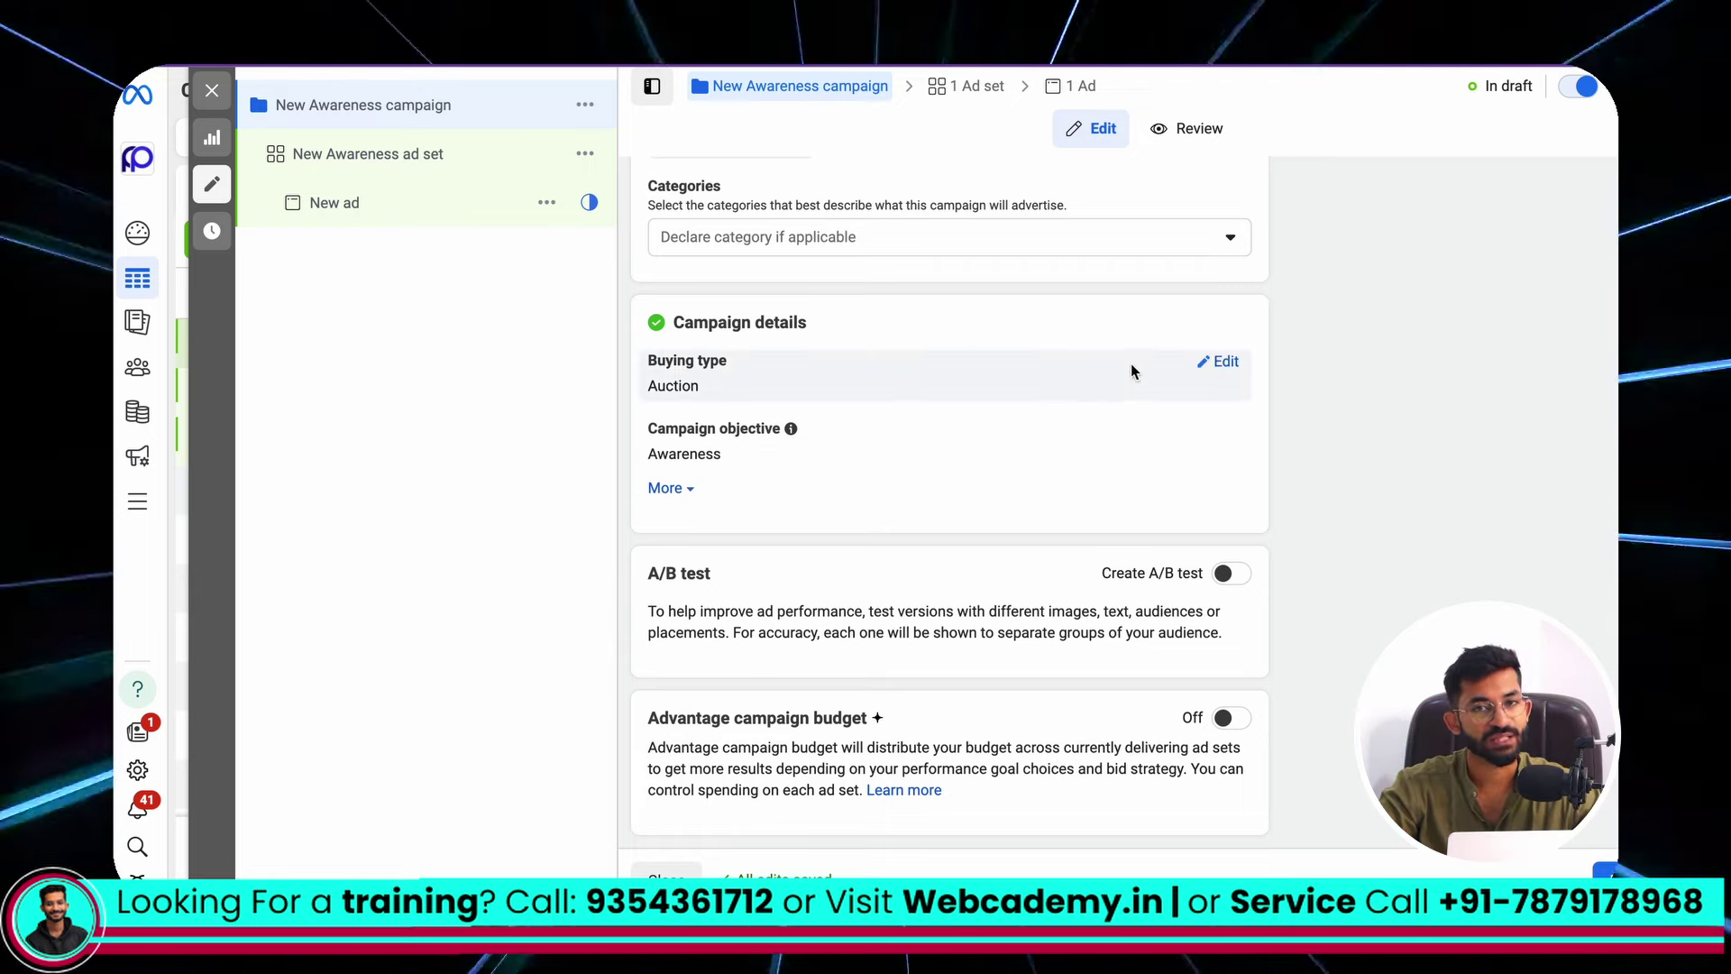
Step: Select the Reservation buying type again, read the Engagement objective's description, and return the campaign to Auction
click(830, 387)
click(830, 397)
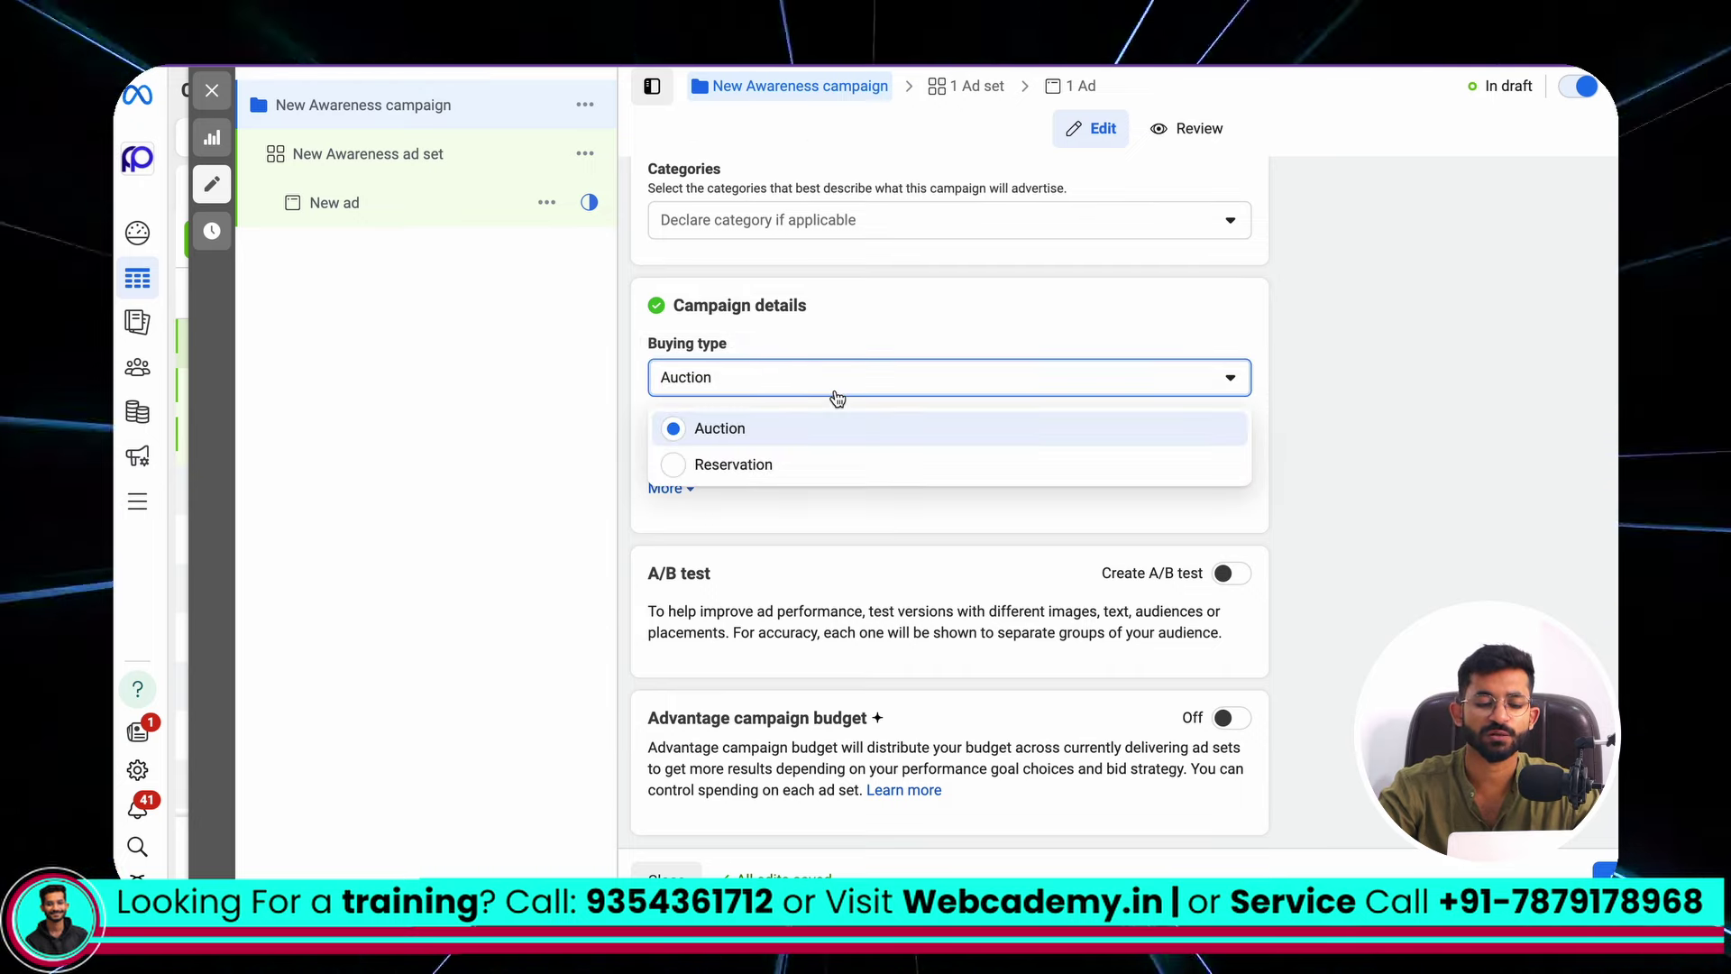
click(776, 464)
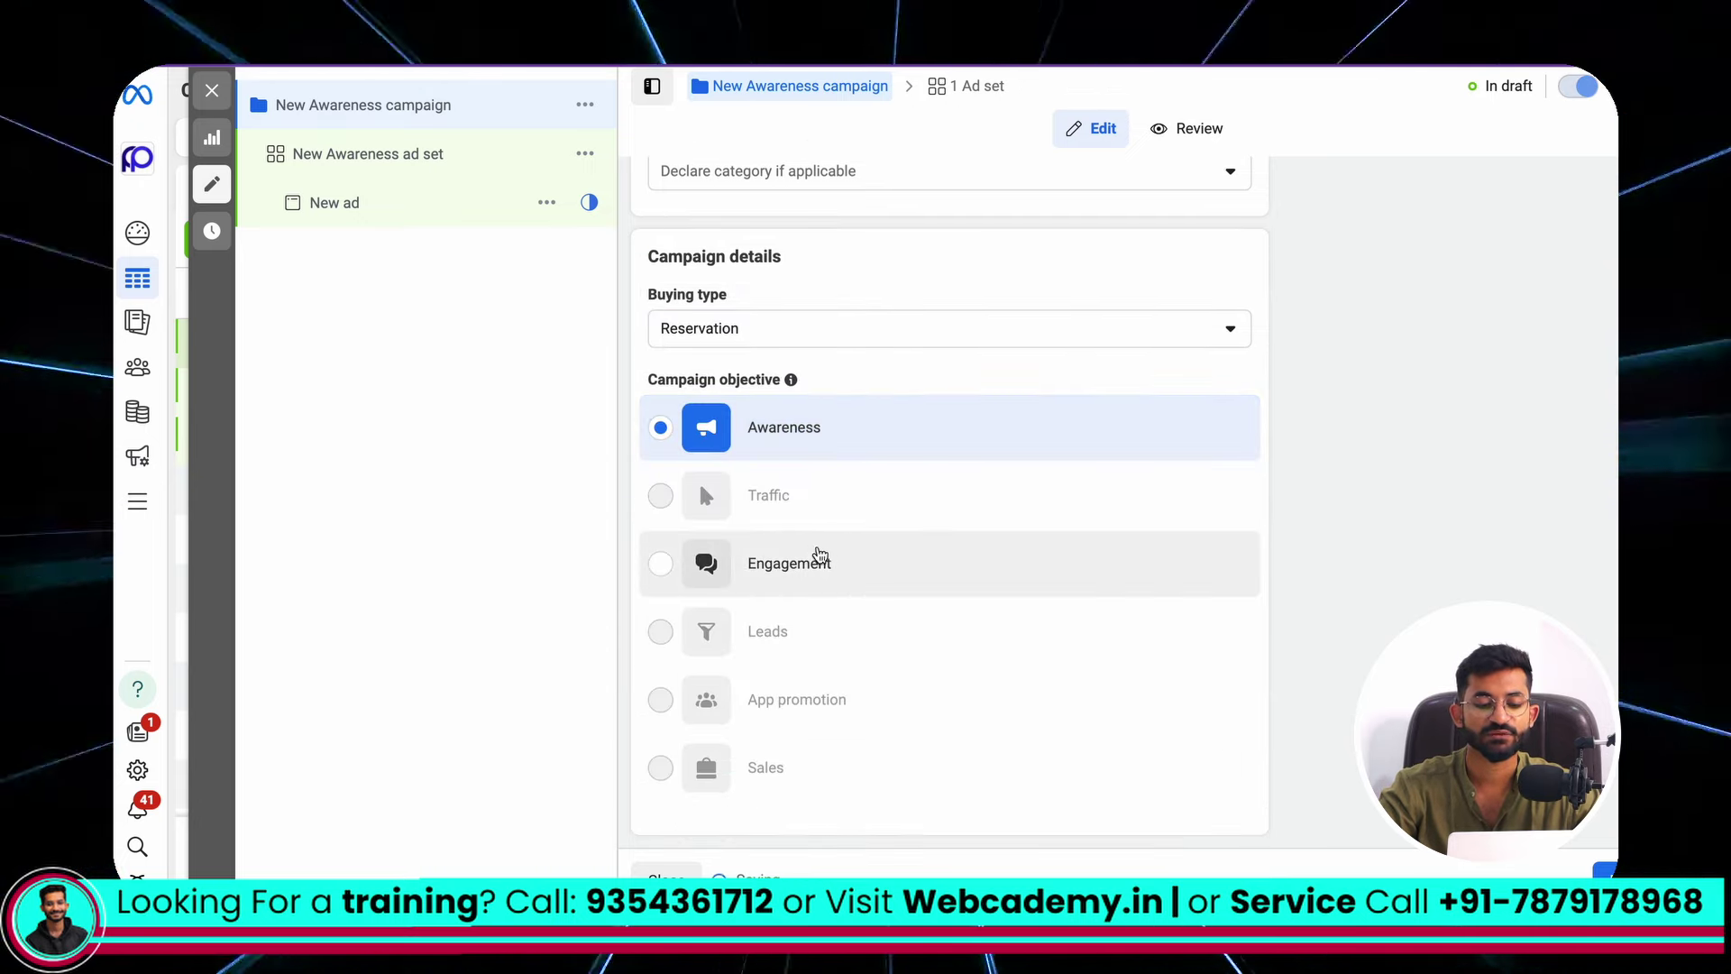
mouse_move(823, 560)
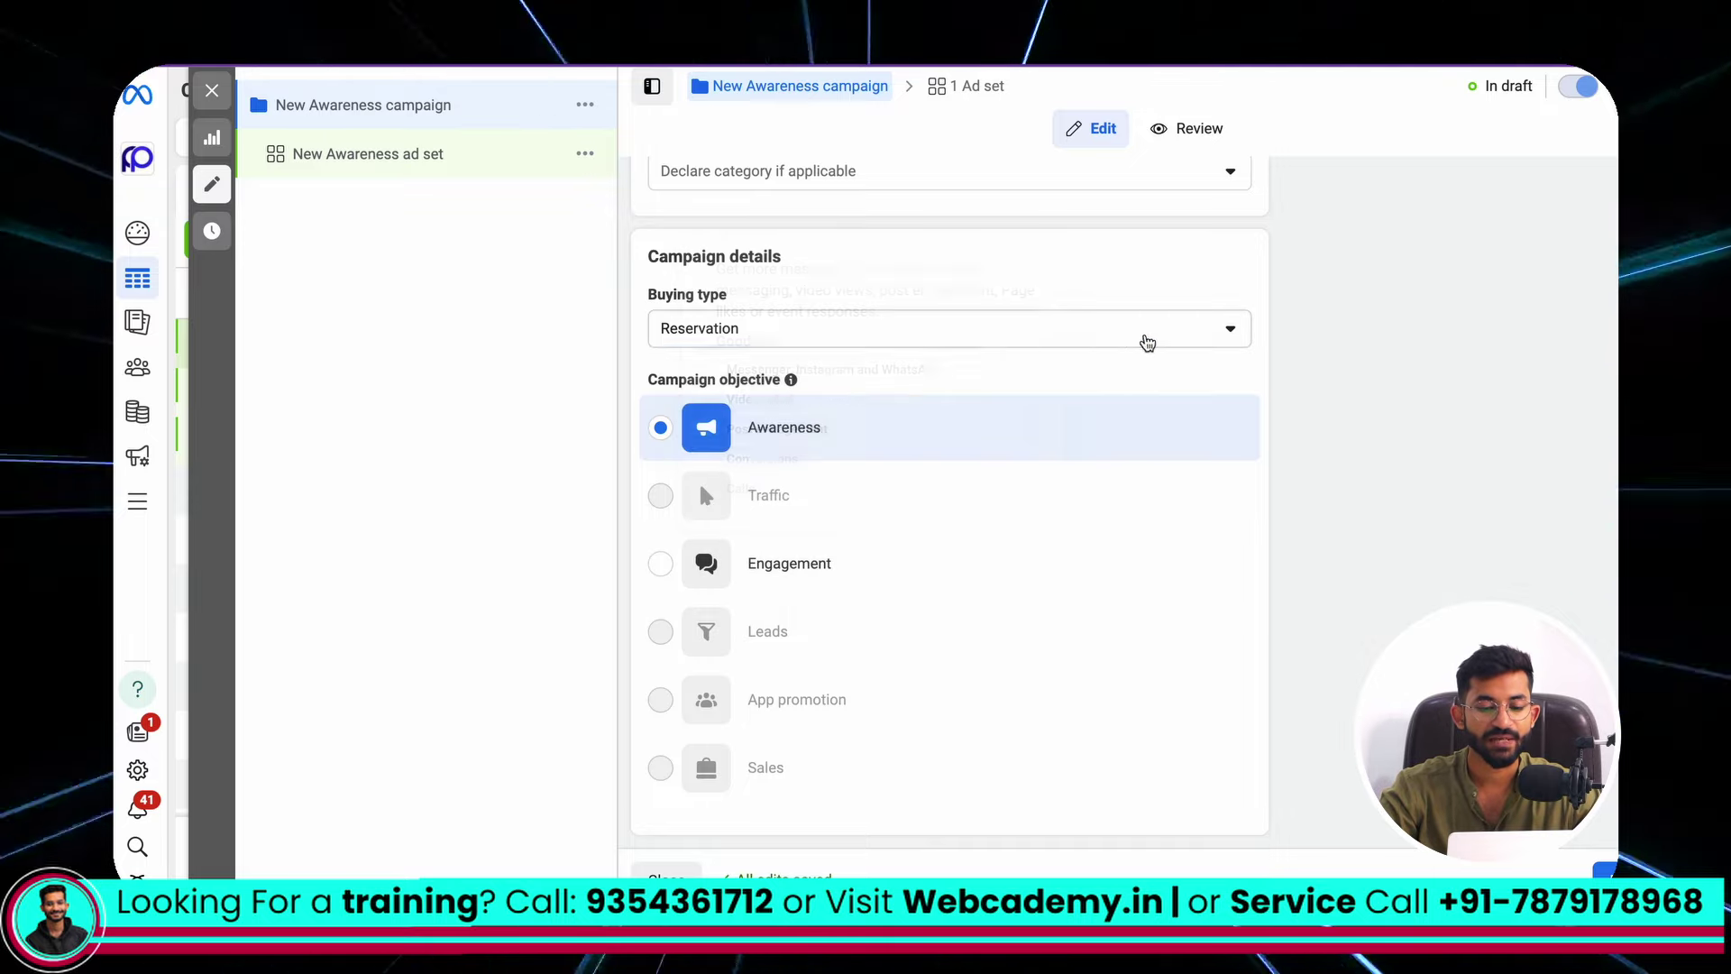
click(1127, 338)
click(879, 392)
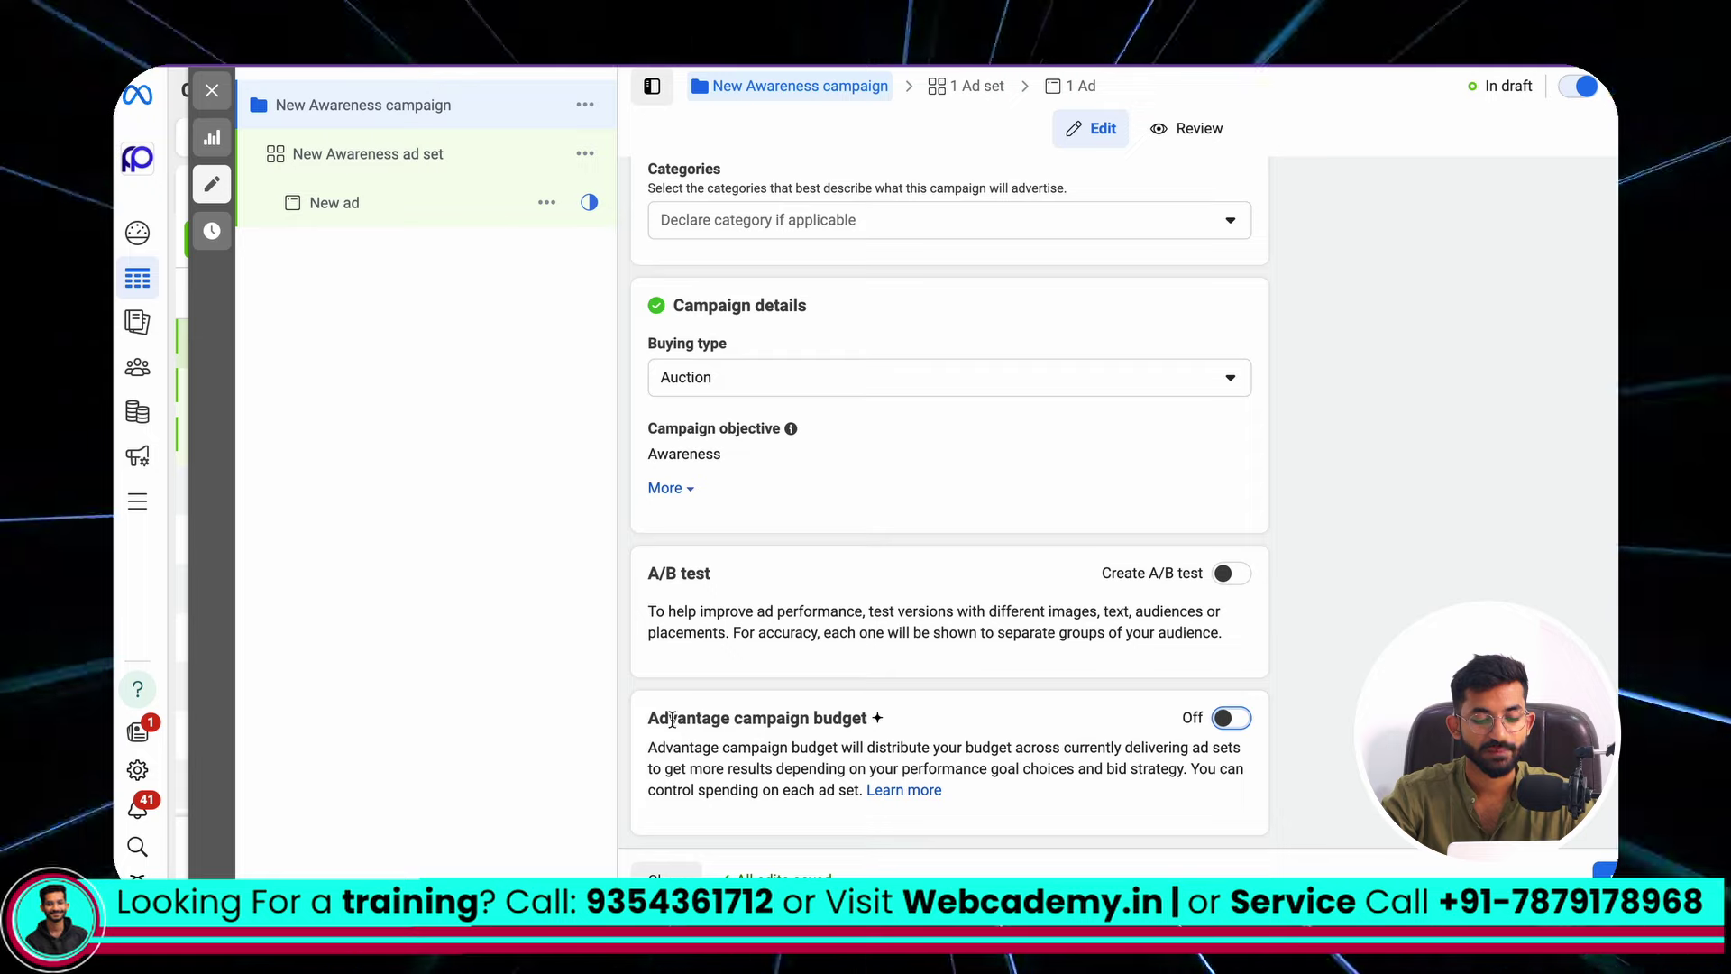
Step: Turn on Advantage campaign budget for the awareness campaign
drag(649, 719, 802, 721)
click(1231, 718)
scroll(1015, 678, down, 6)
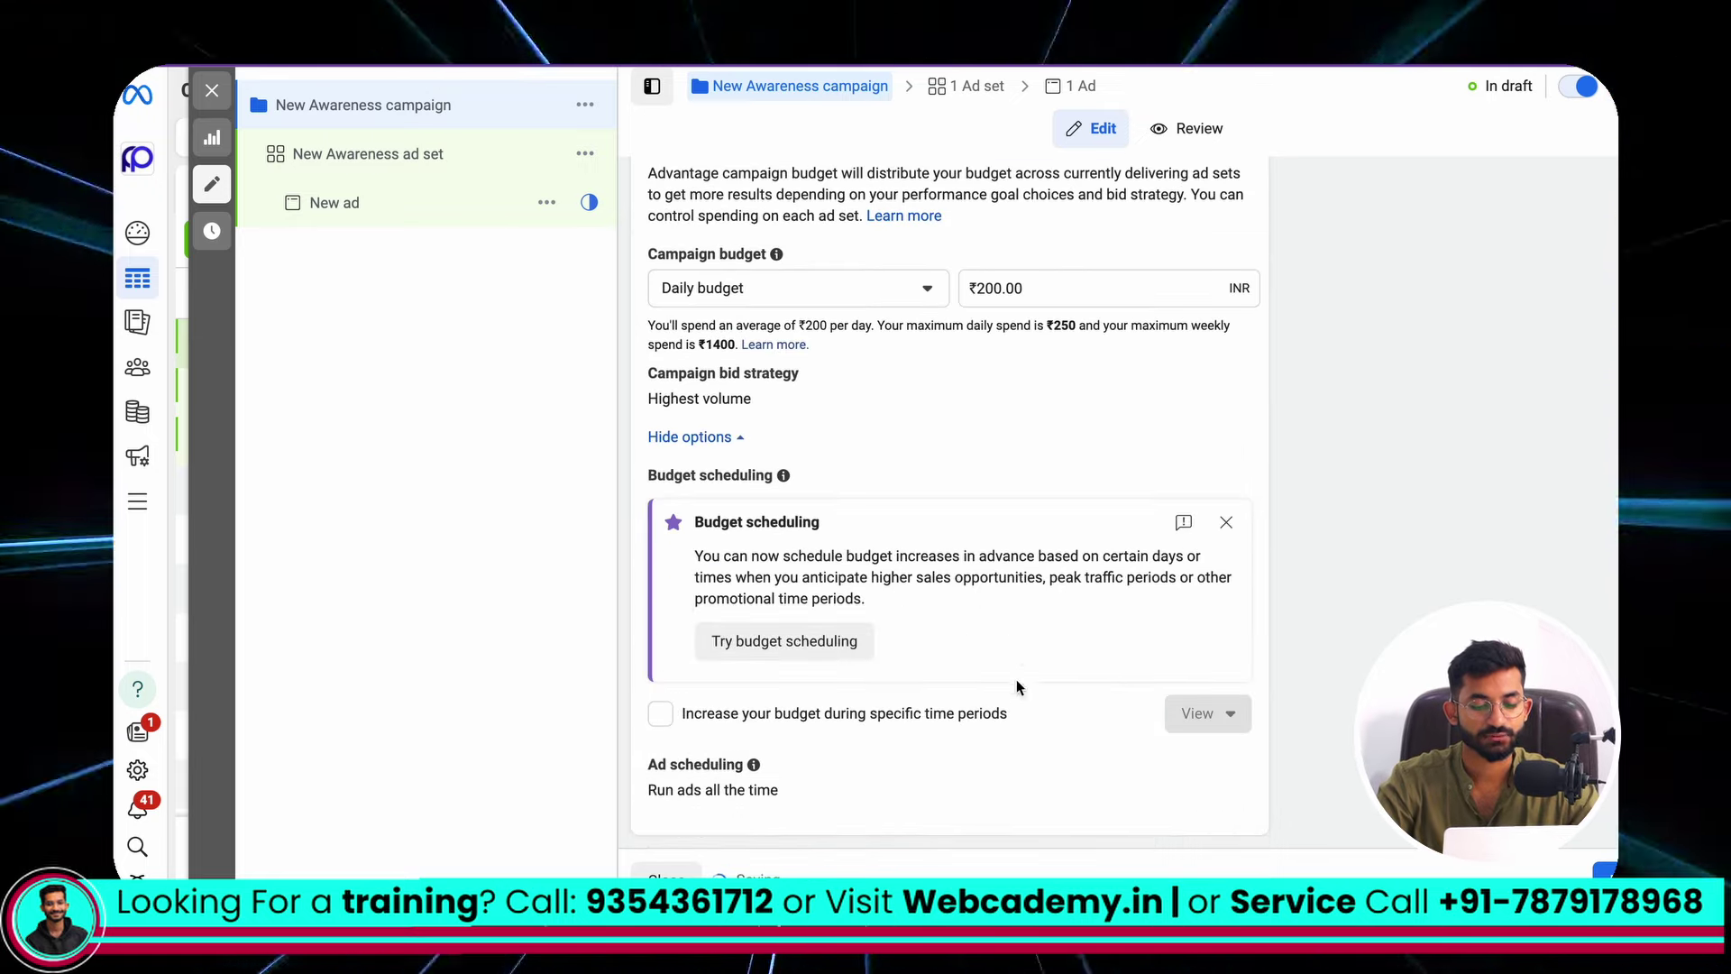
Step: Examine the available campaign bid strategies, including Highest volume, Cost per result goal and the Bid cap under other options
drag(649, 373, 773, 375)
click(738, 374)
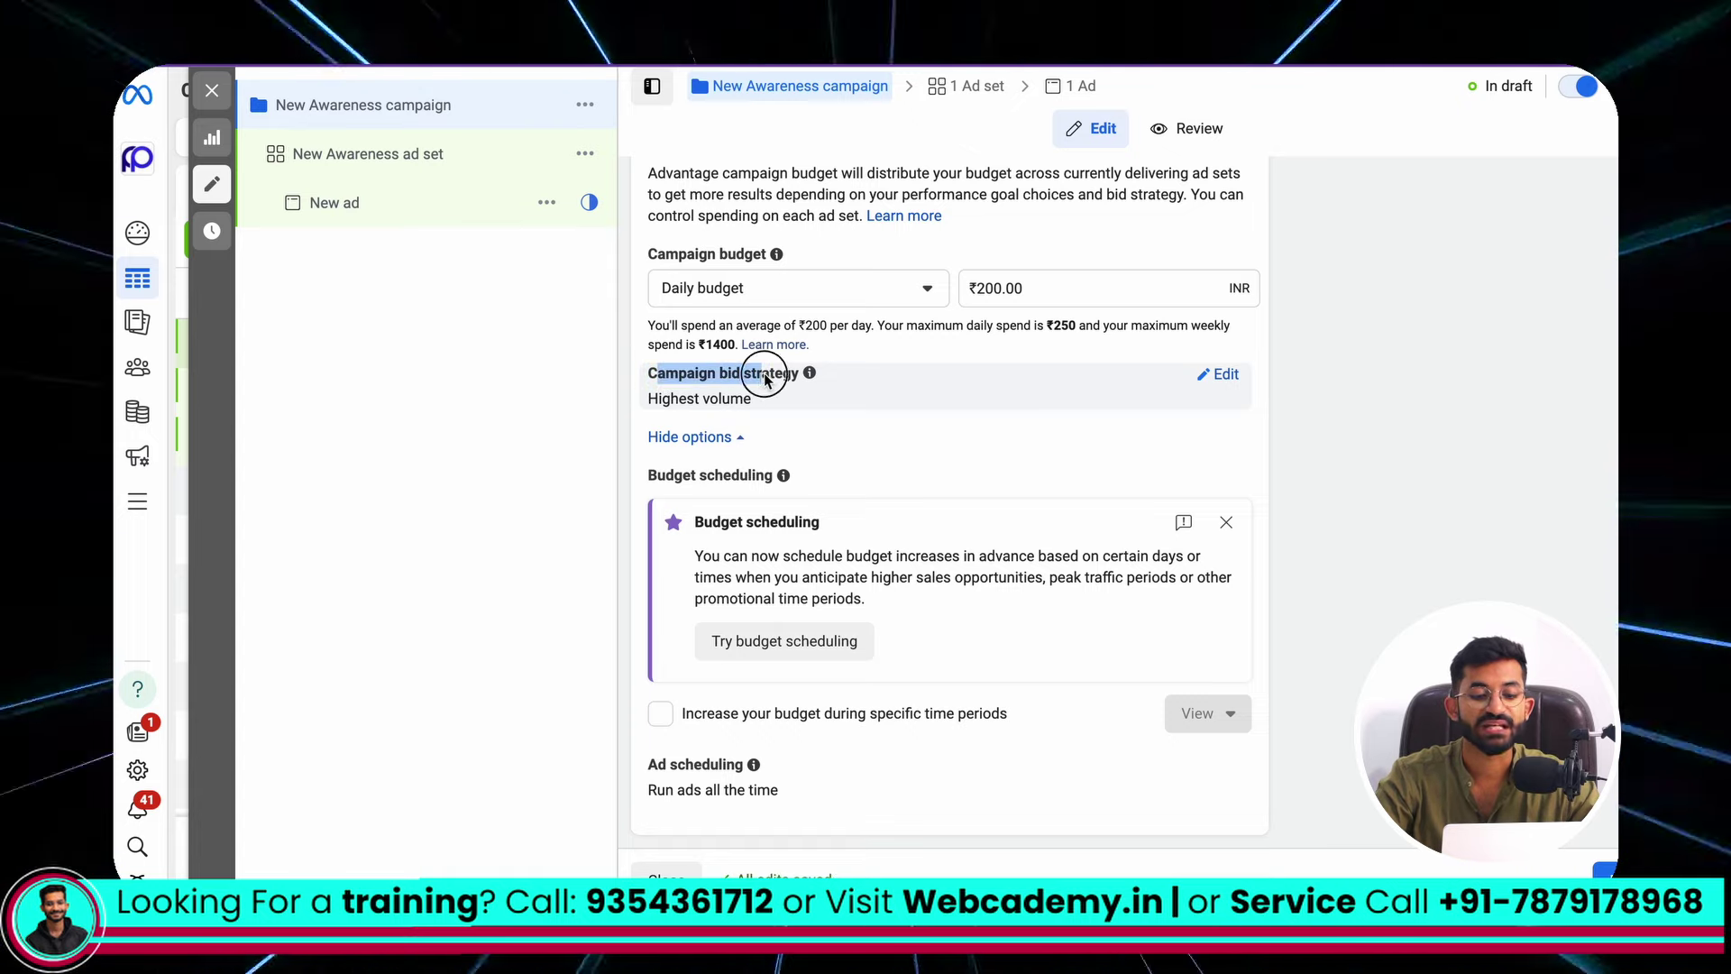
scroll(766, 375, up, 10)
scroll(701, 610, down, 10)
click(783, 409)
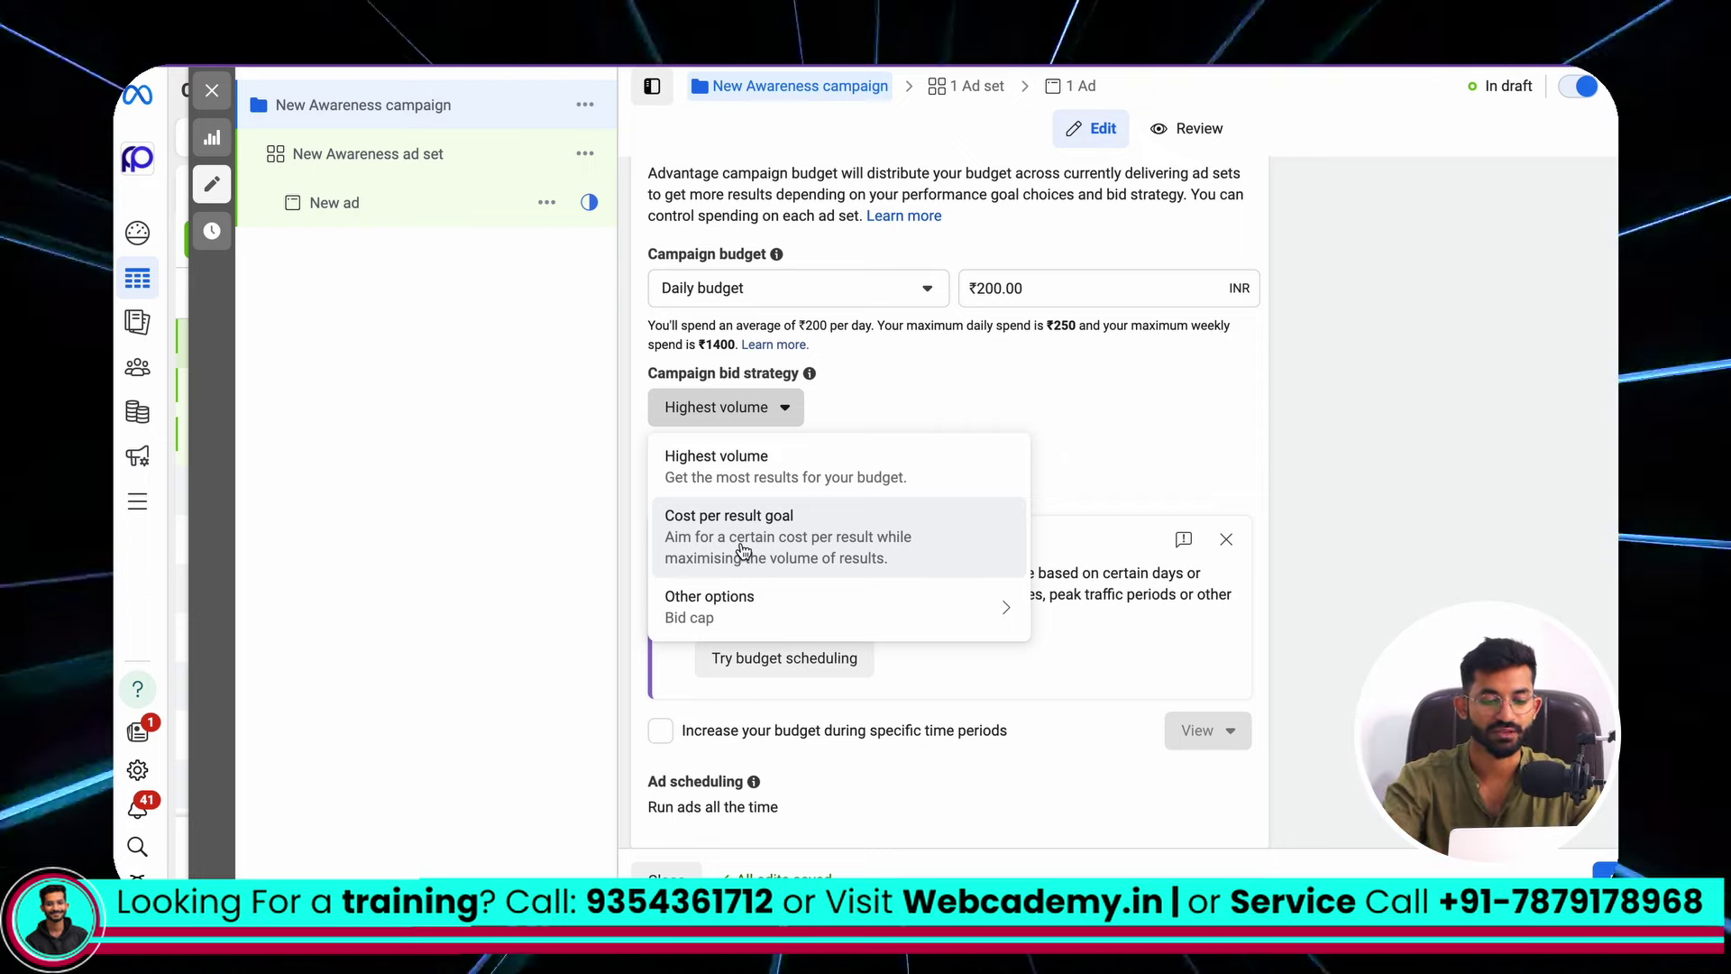
mouse_move(730, 612)
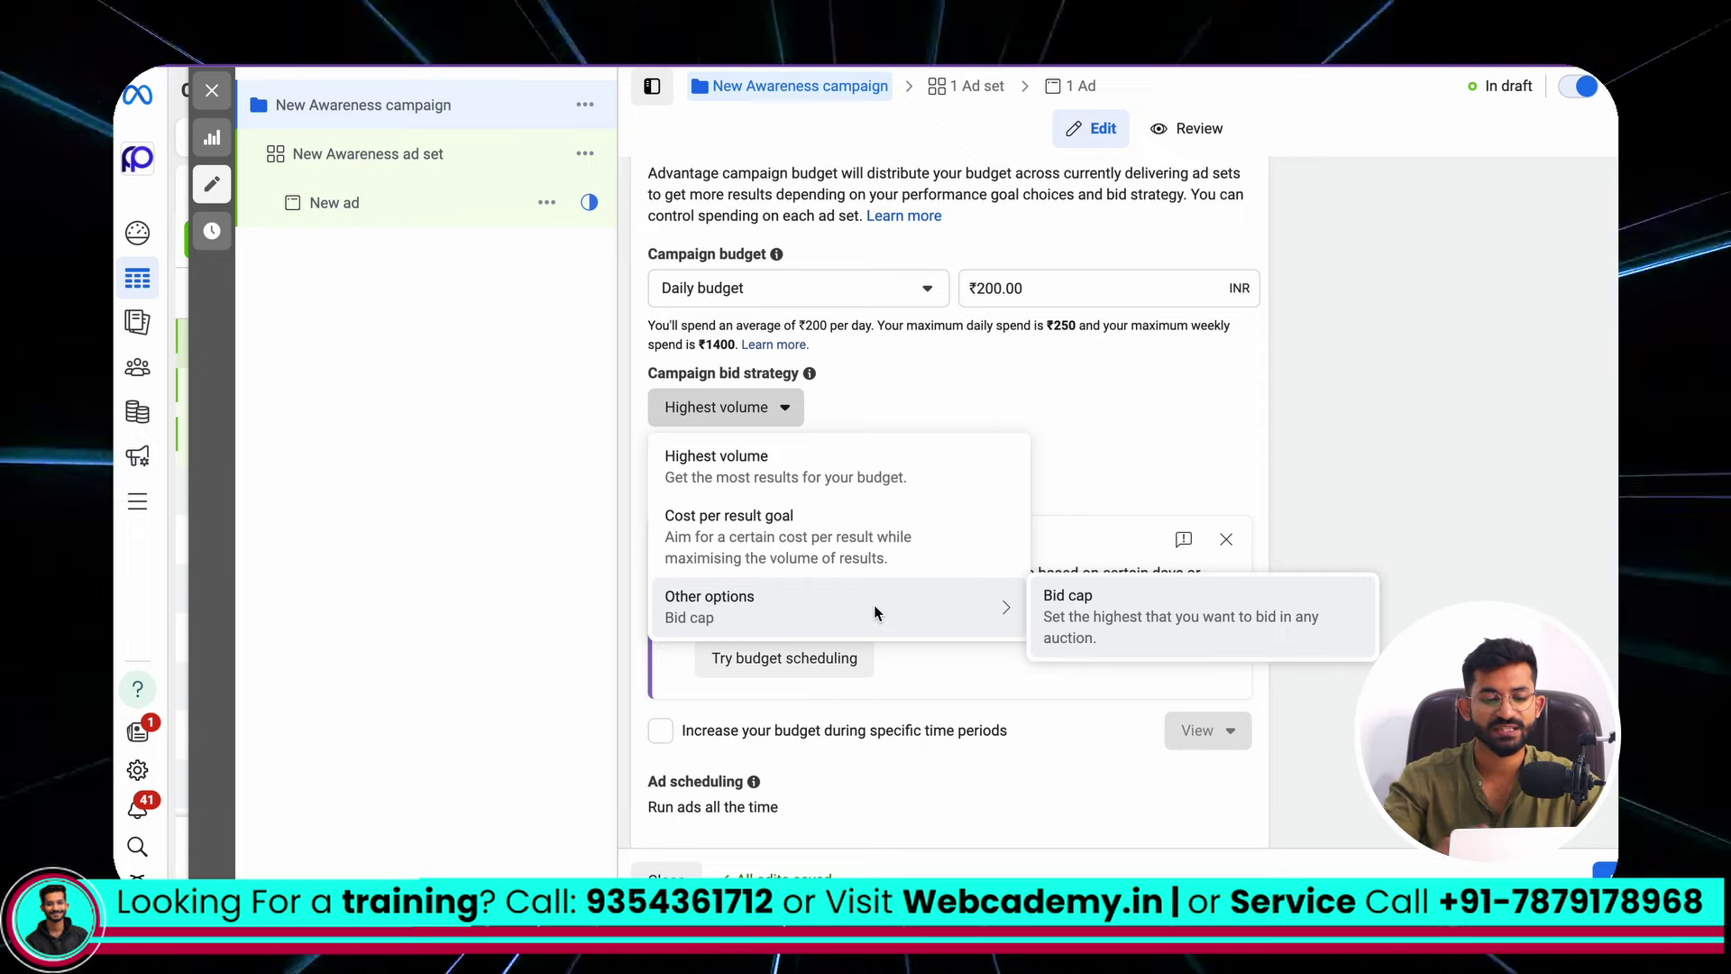
mouse_move(786, 617)
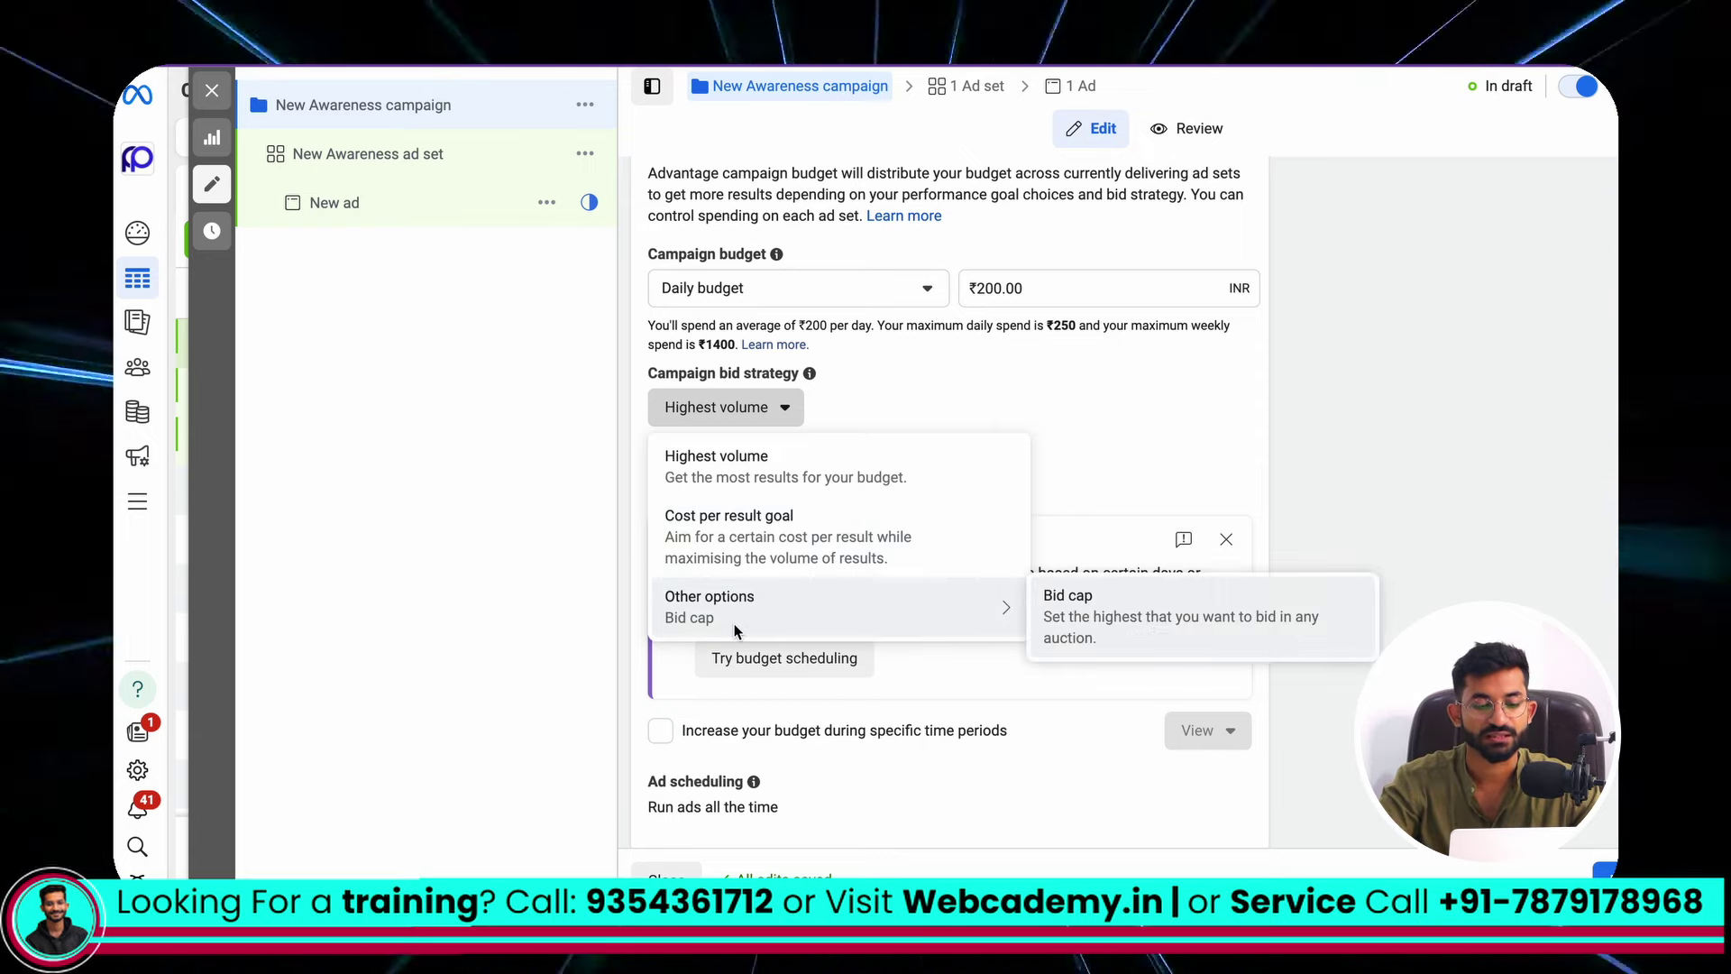
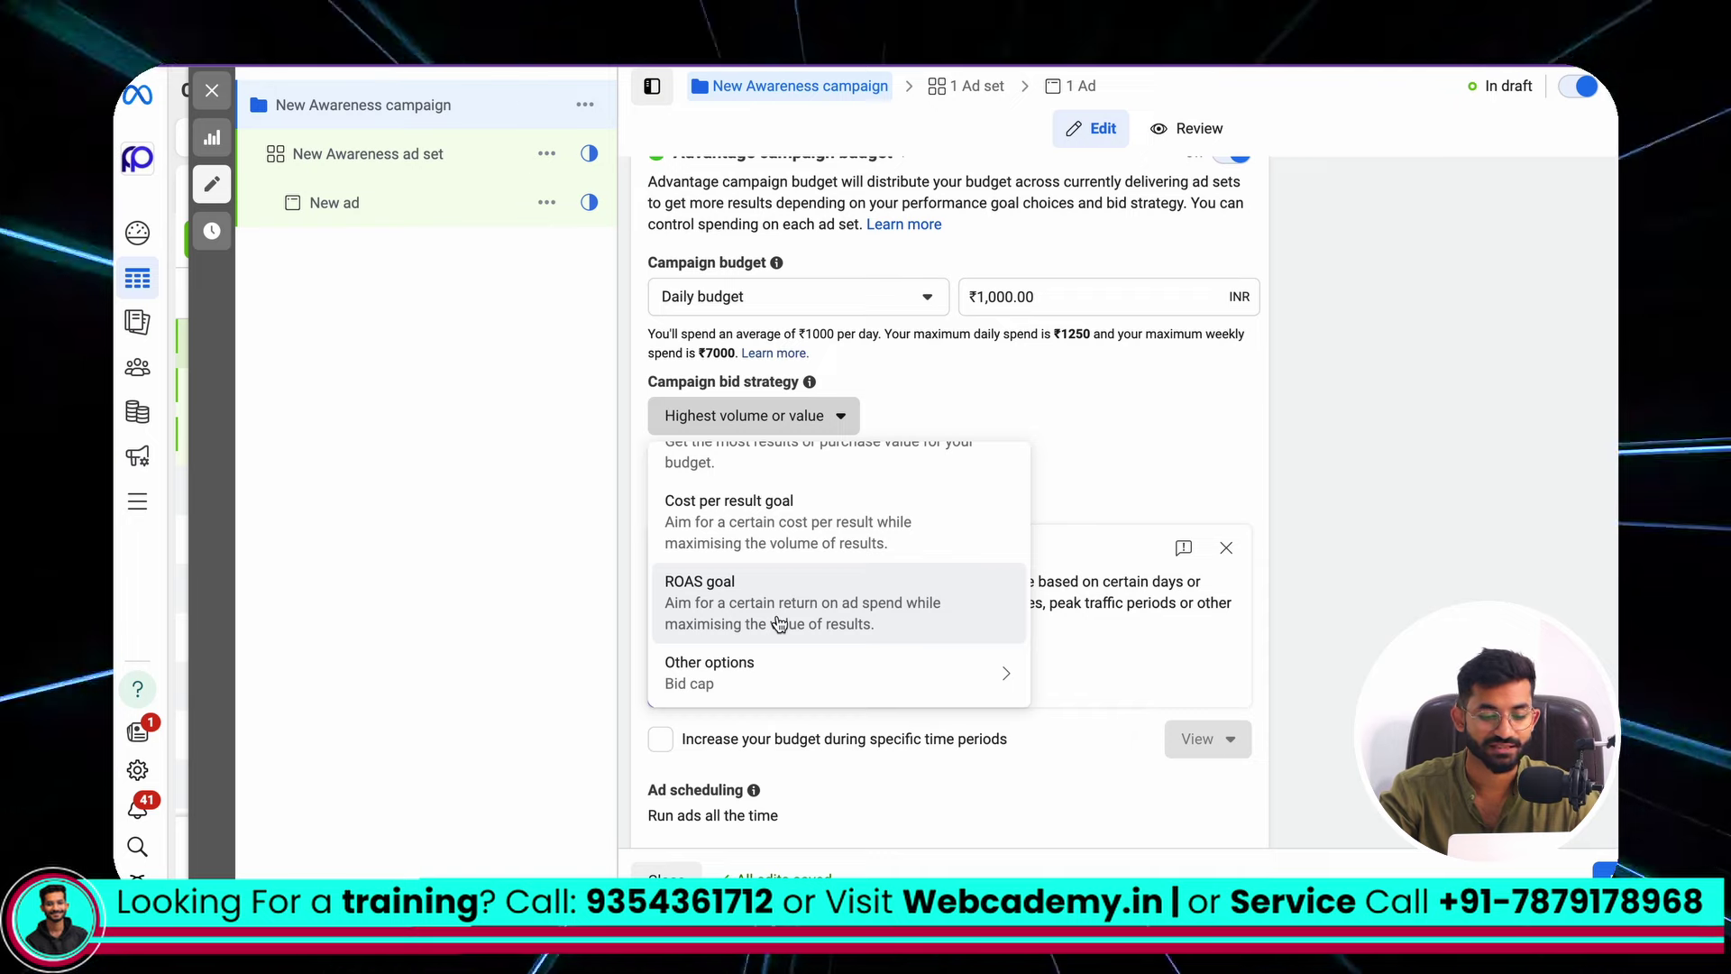
Step: Review the bid strategies and set the campaign bid strategy to Cost per result goal
scroll(741, 539, up, 1)
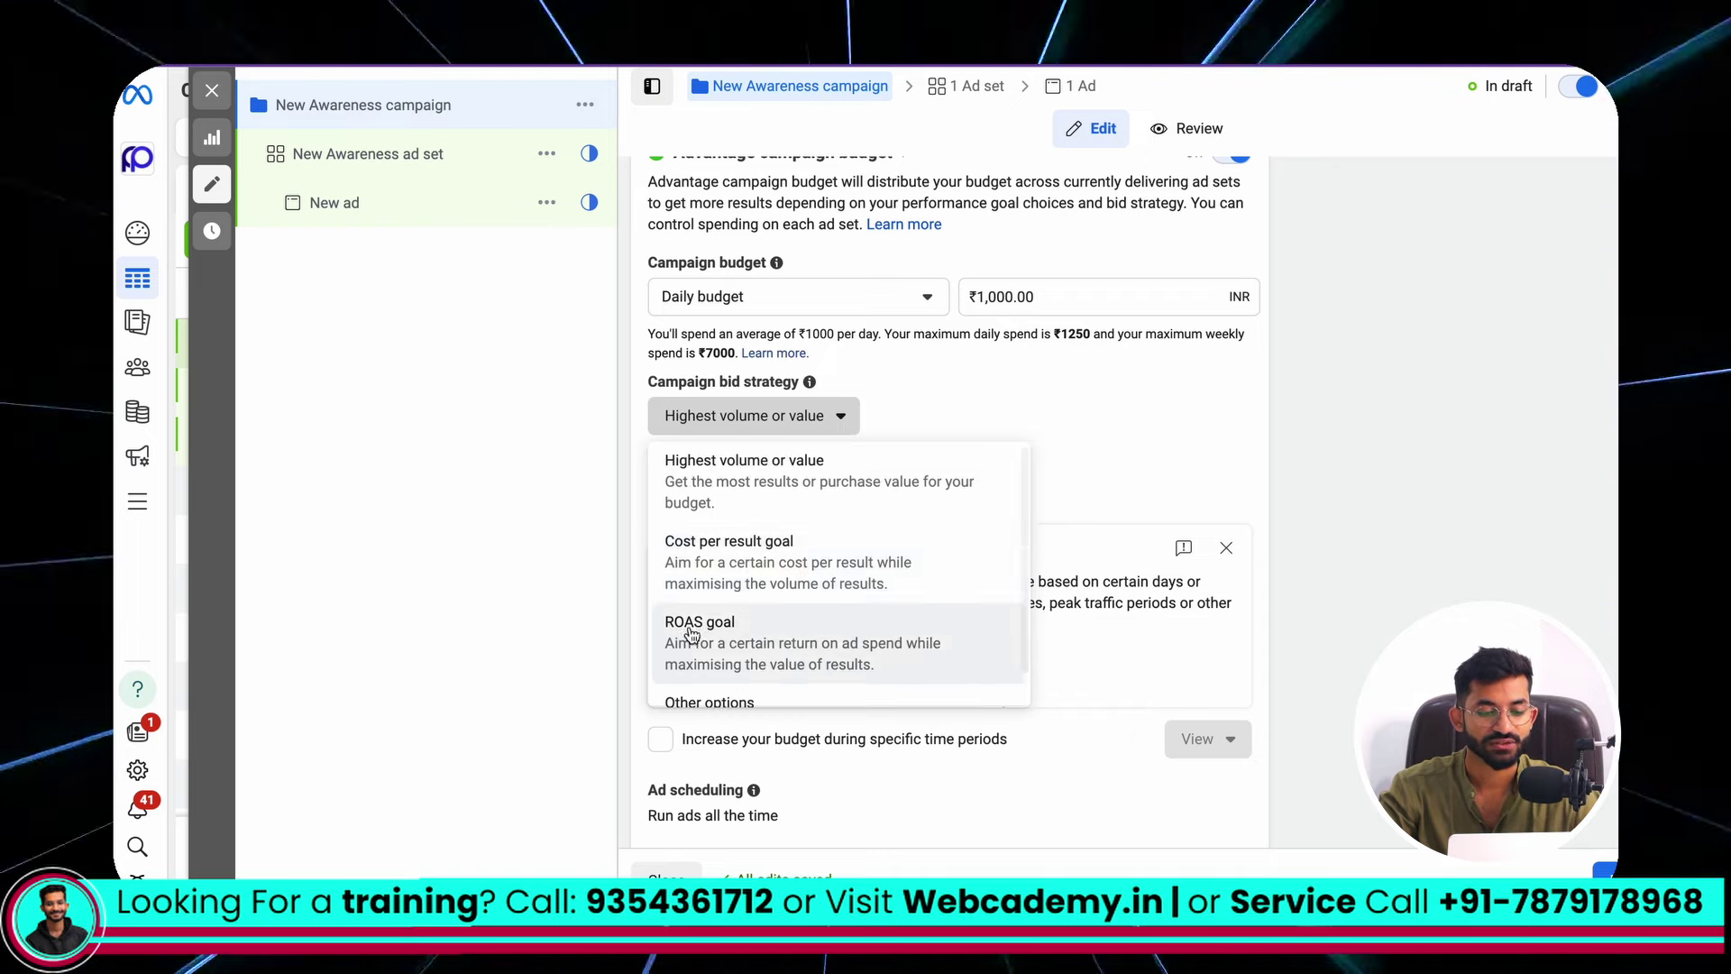
scroll(721, 637, down, 1)
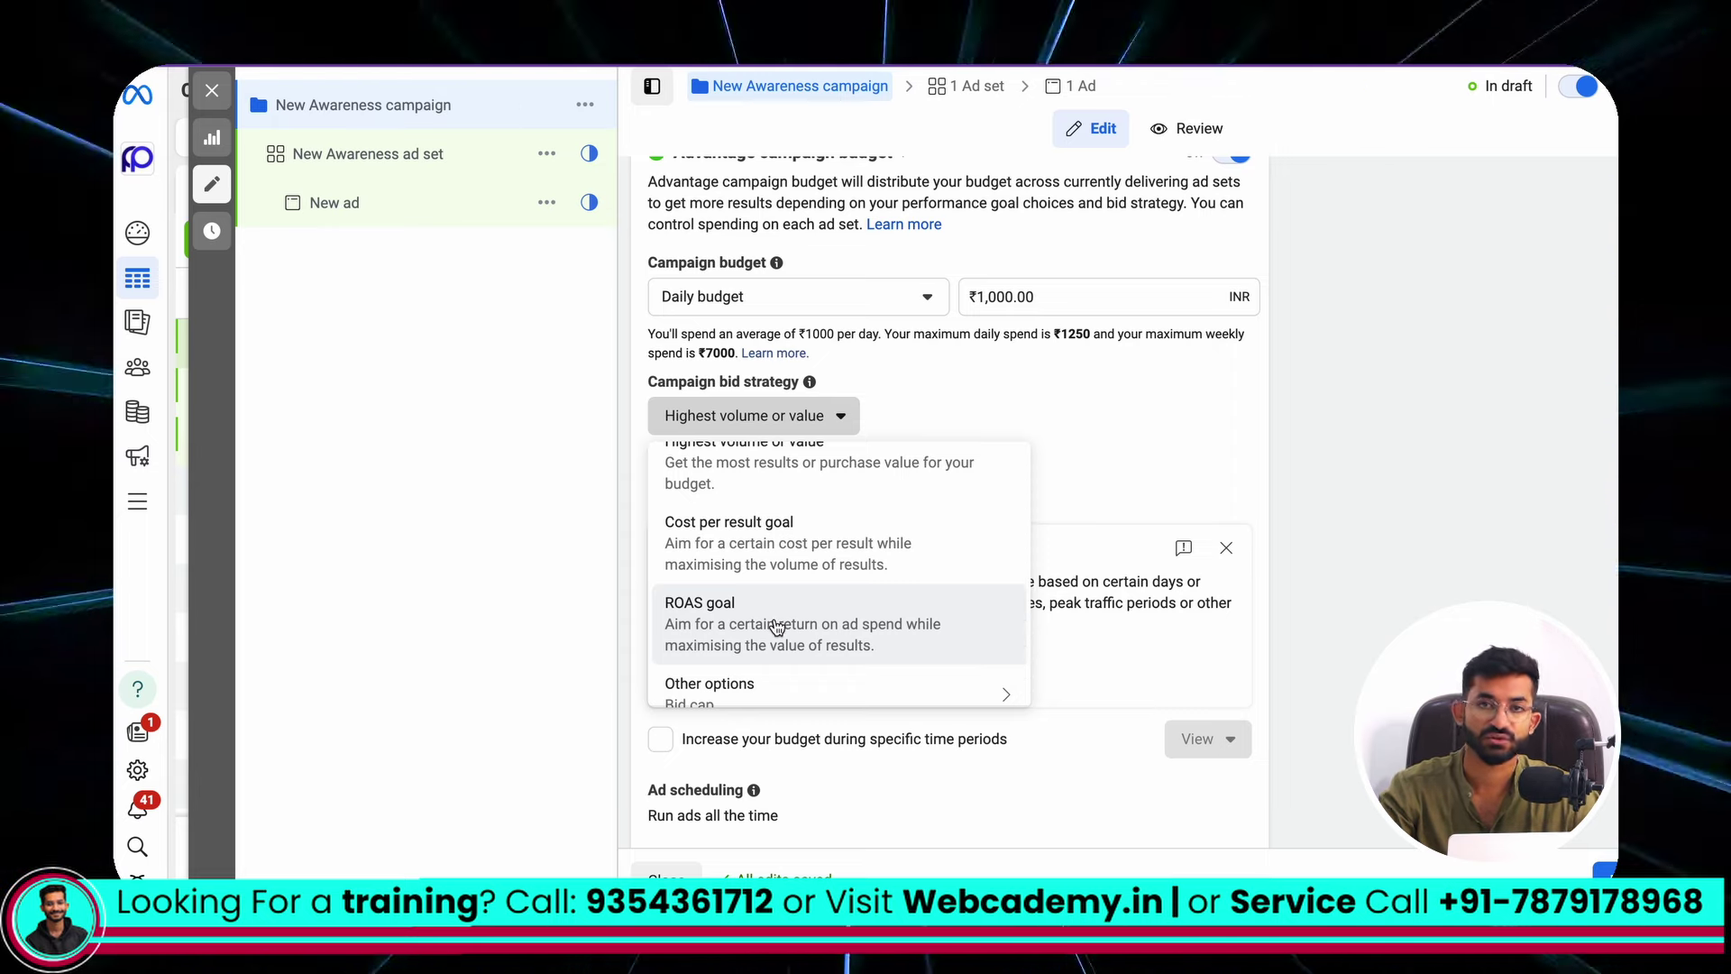
click(729, 523)
Step: Inspect the cost per result goal amount in the ad set's conversion settings
click(368, 153)
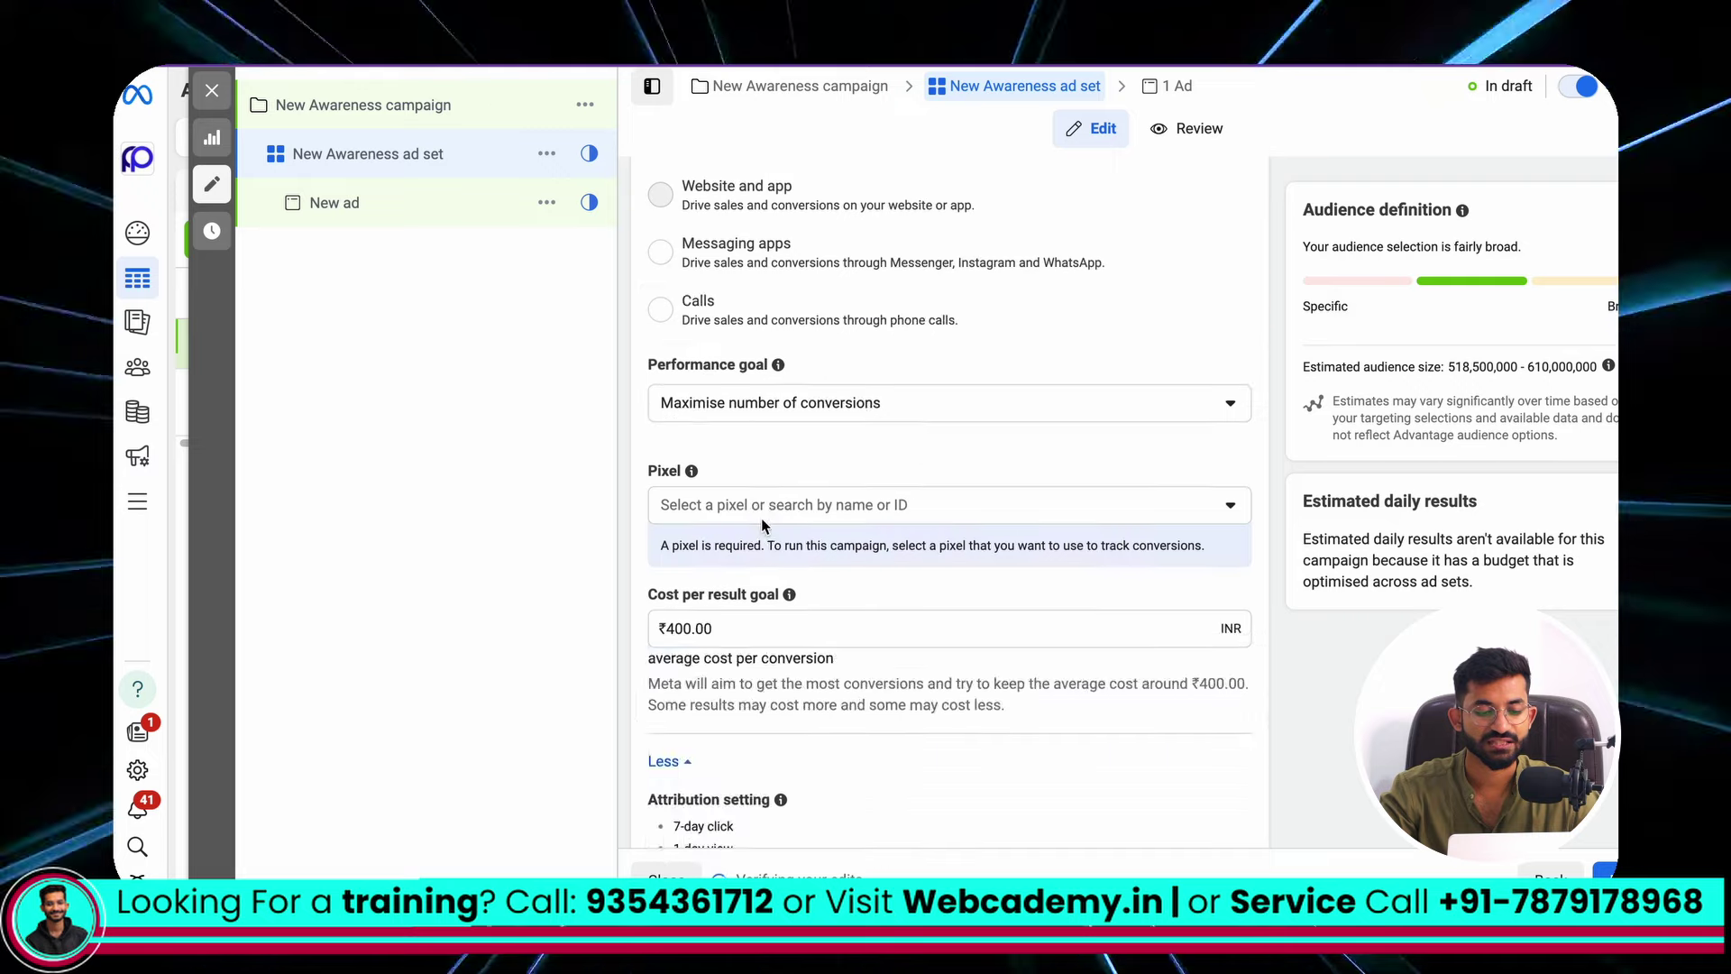
scroll(571, 576, down, 1)
click(726, 538)
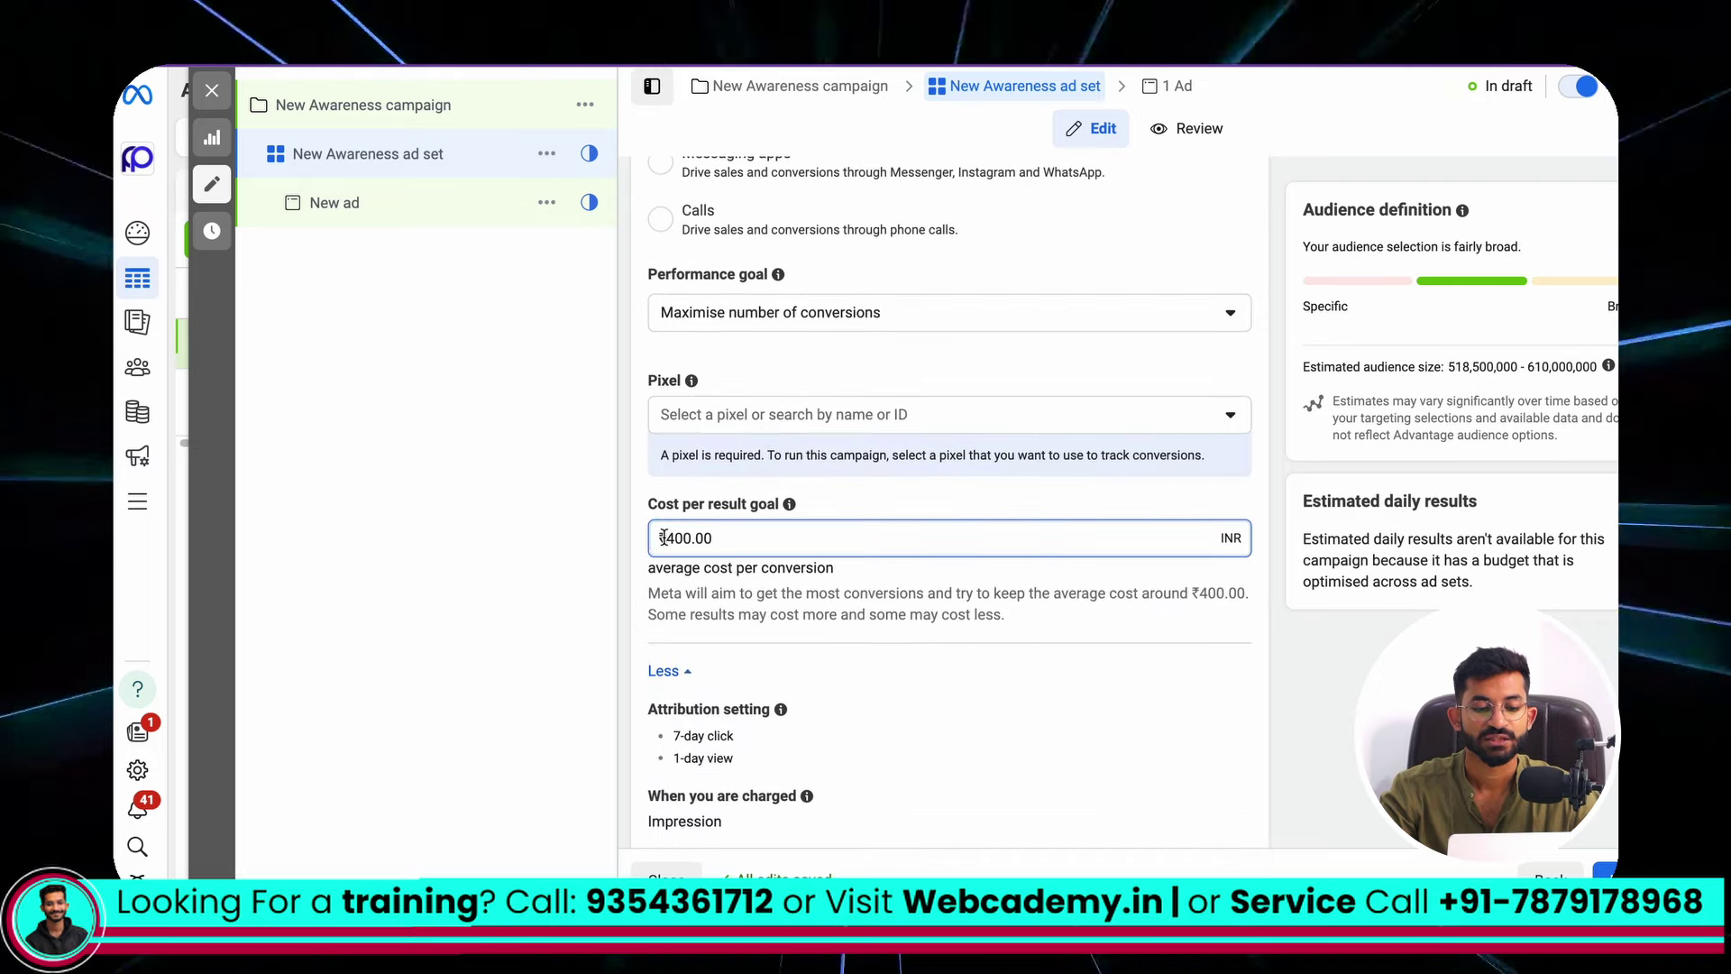
double_click(783, 536)
click(783, 536)
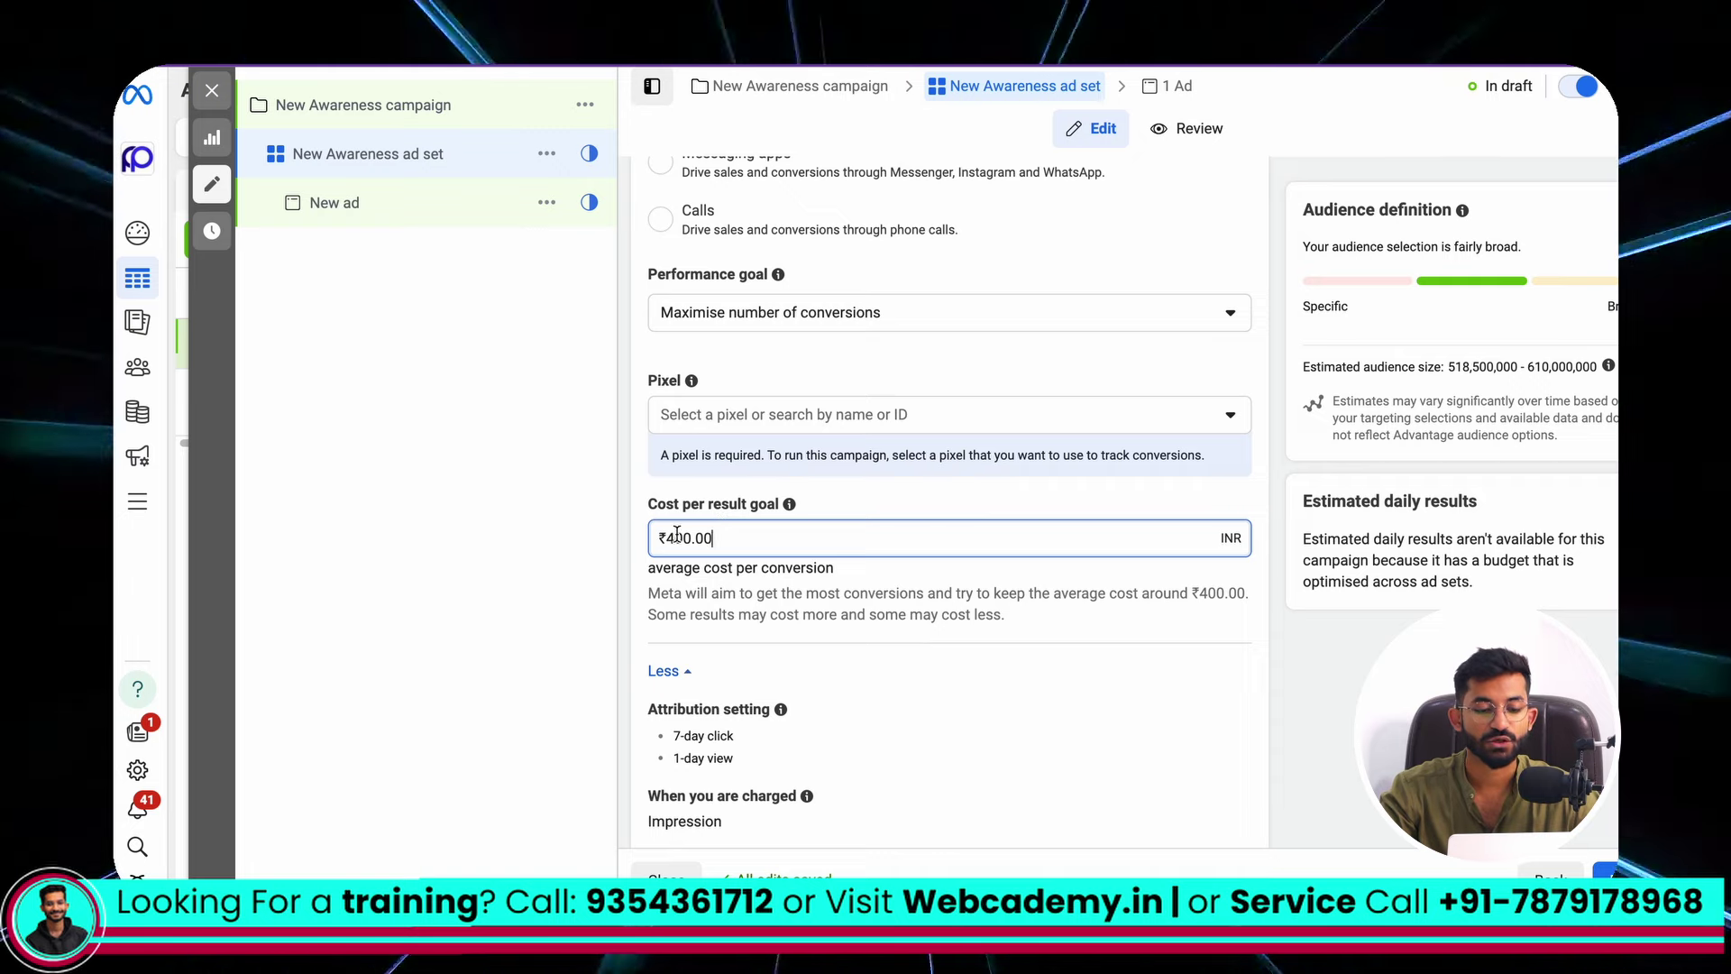
drag(664, 538, 700, 538)
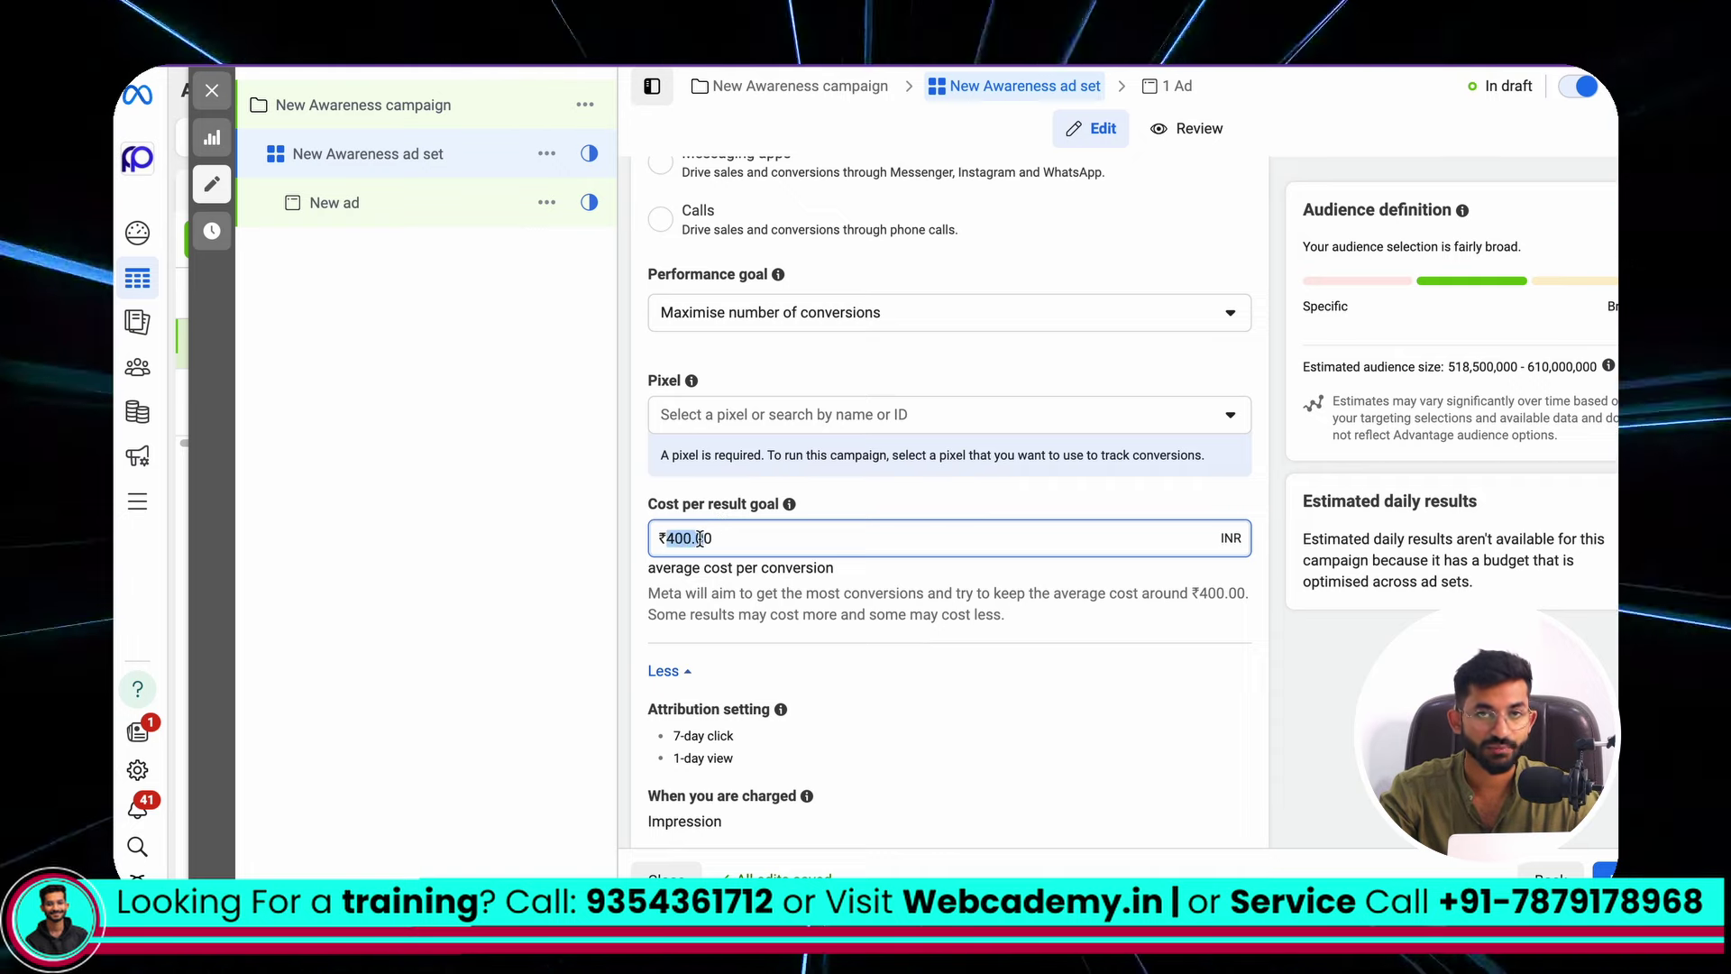
click(645, 529)
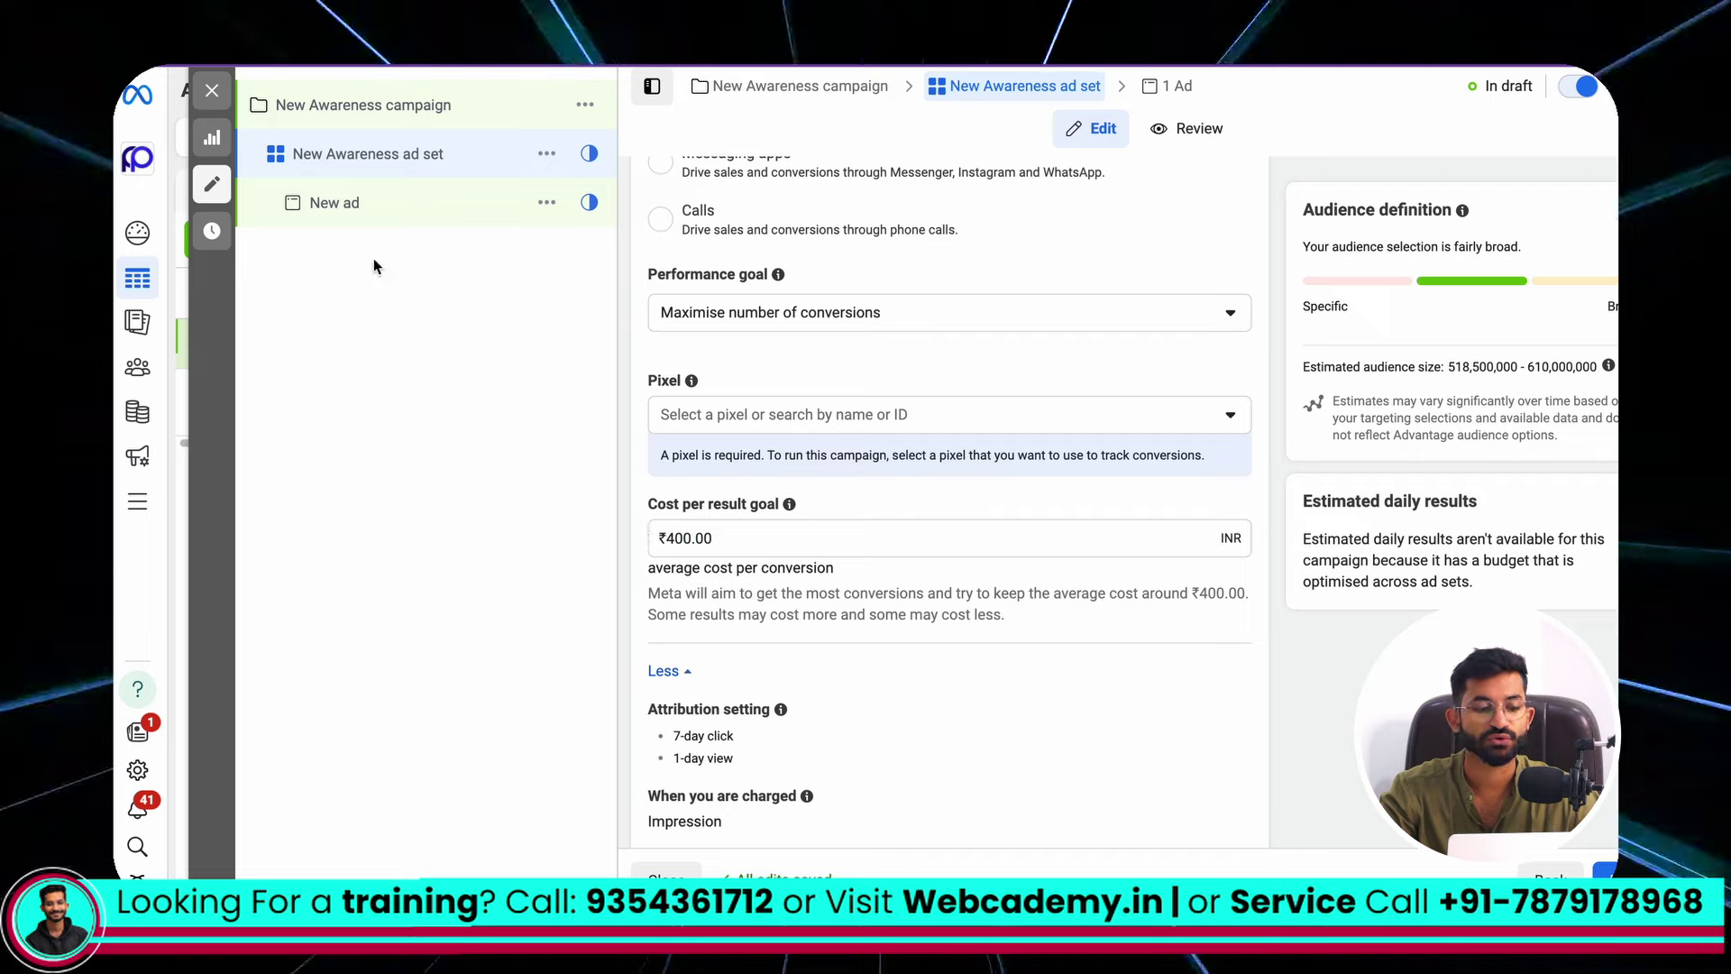
Step: Change the campaign bid strategy to ROAS goal and accept the reset of the saved bid amounts
click(442, 106)
scroll(731, 570, down, 15)
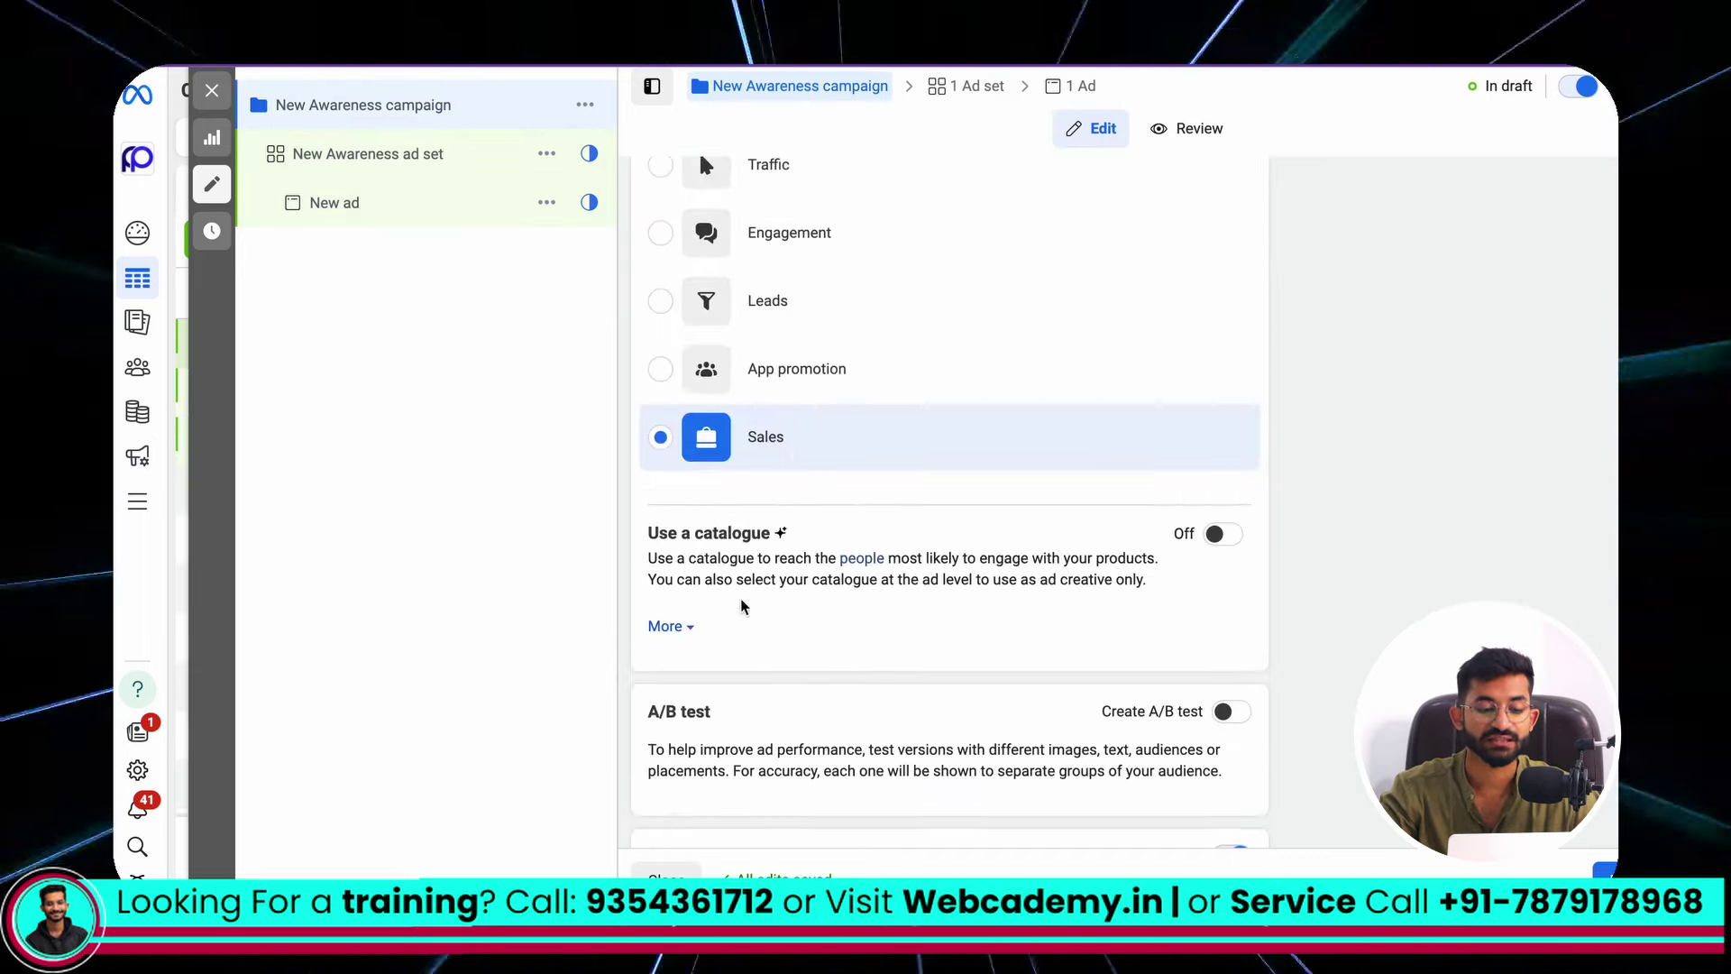
click(708, 562)
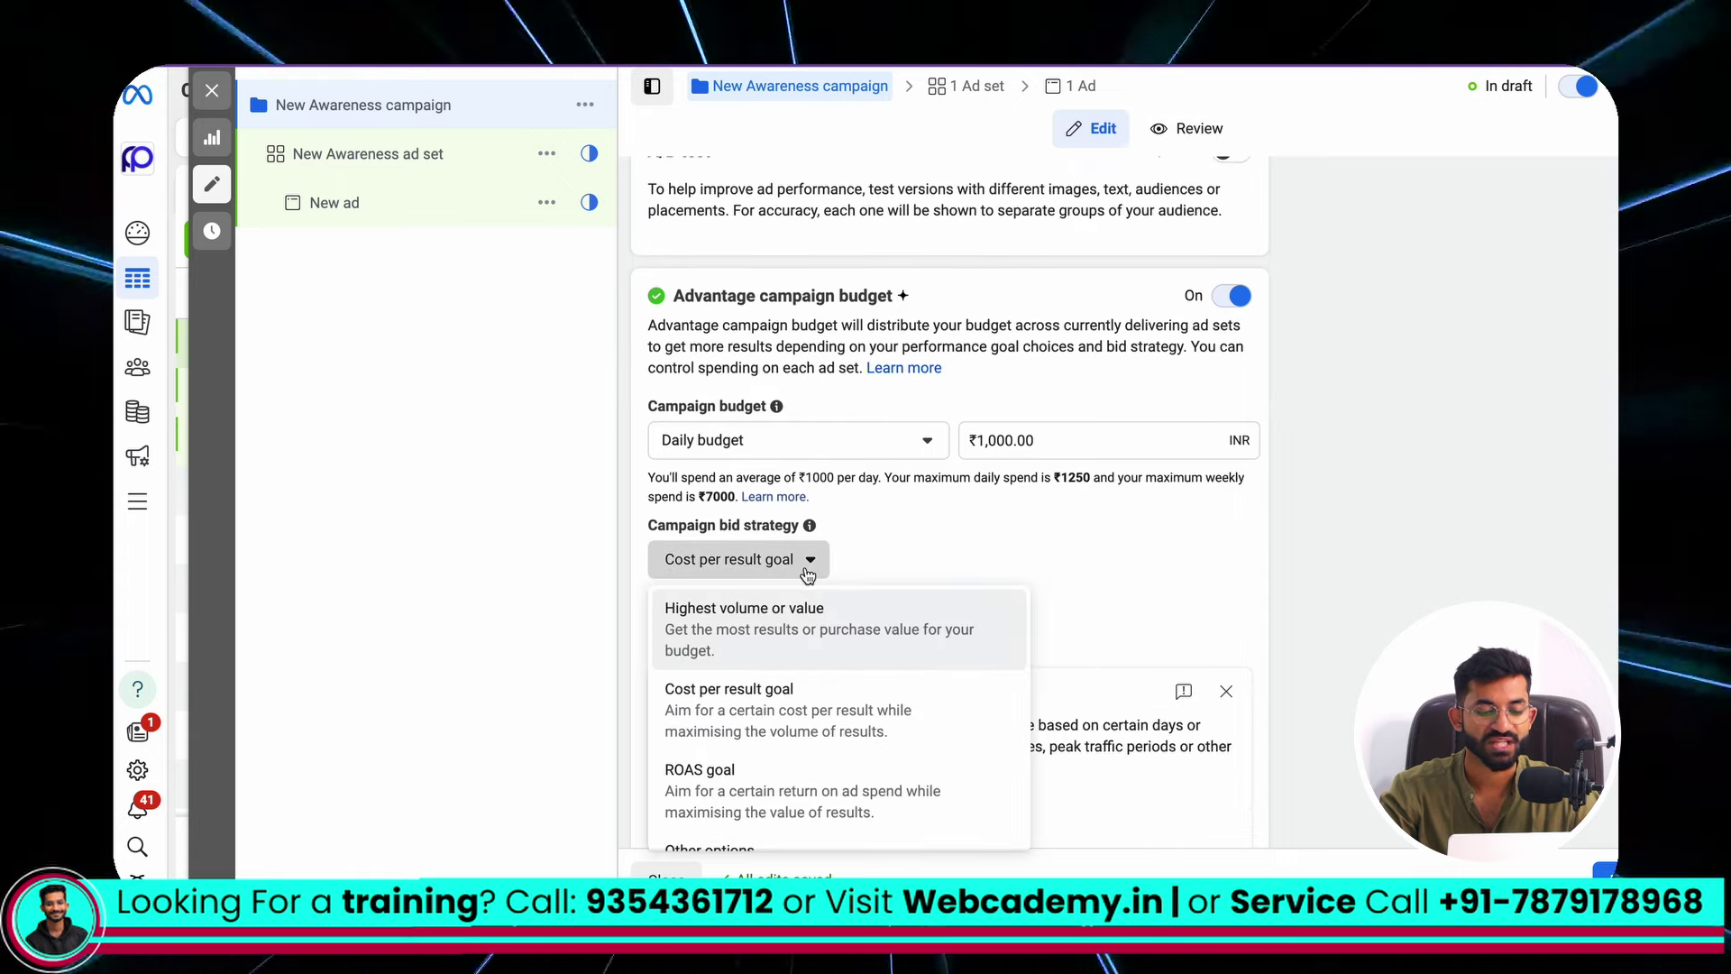
click(708, 797)
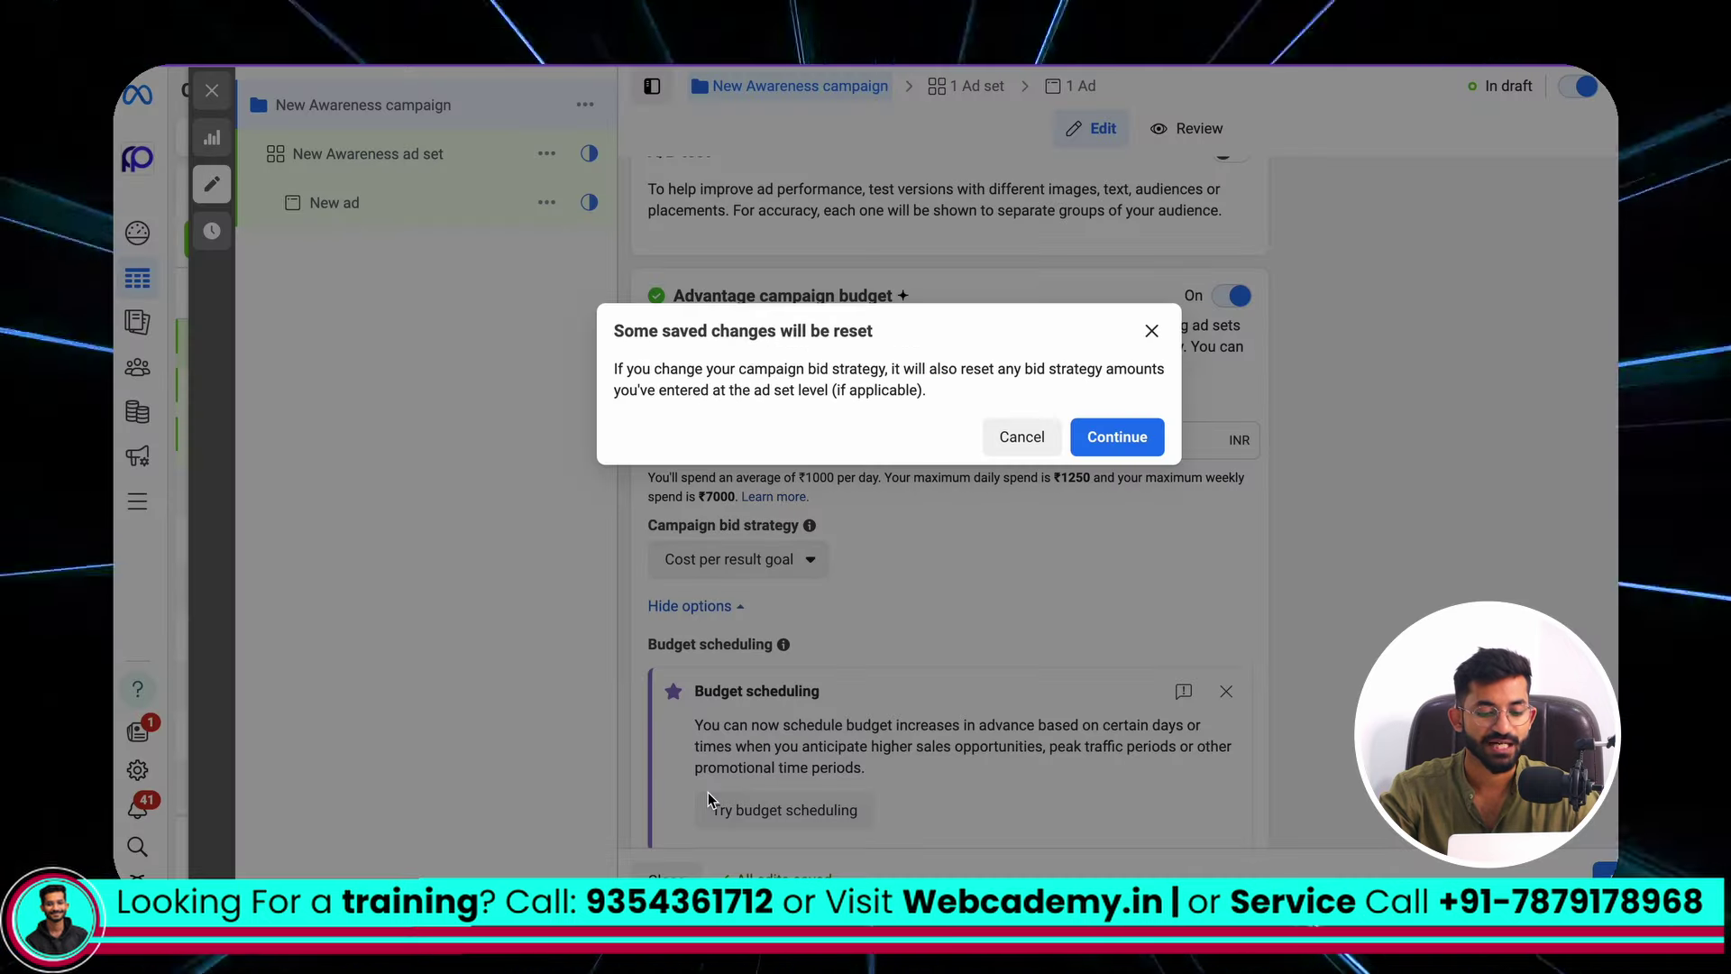
click(1143, 451)
Step: Set the ROAS goal to 0.010 in the ad set's conversion settings
click(360, 181)
scroll(755, 509, down, 4)
click(725, 541)
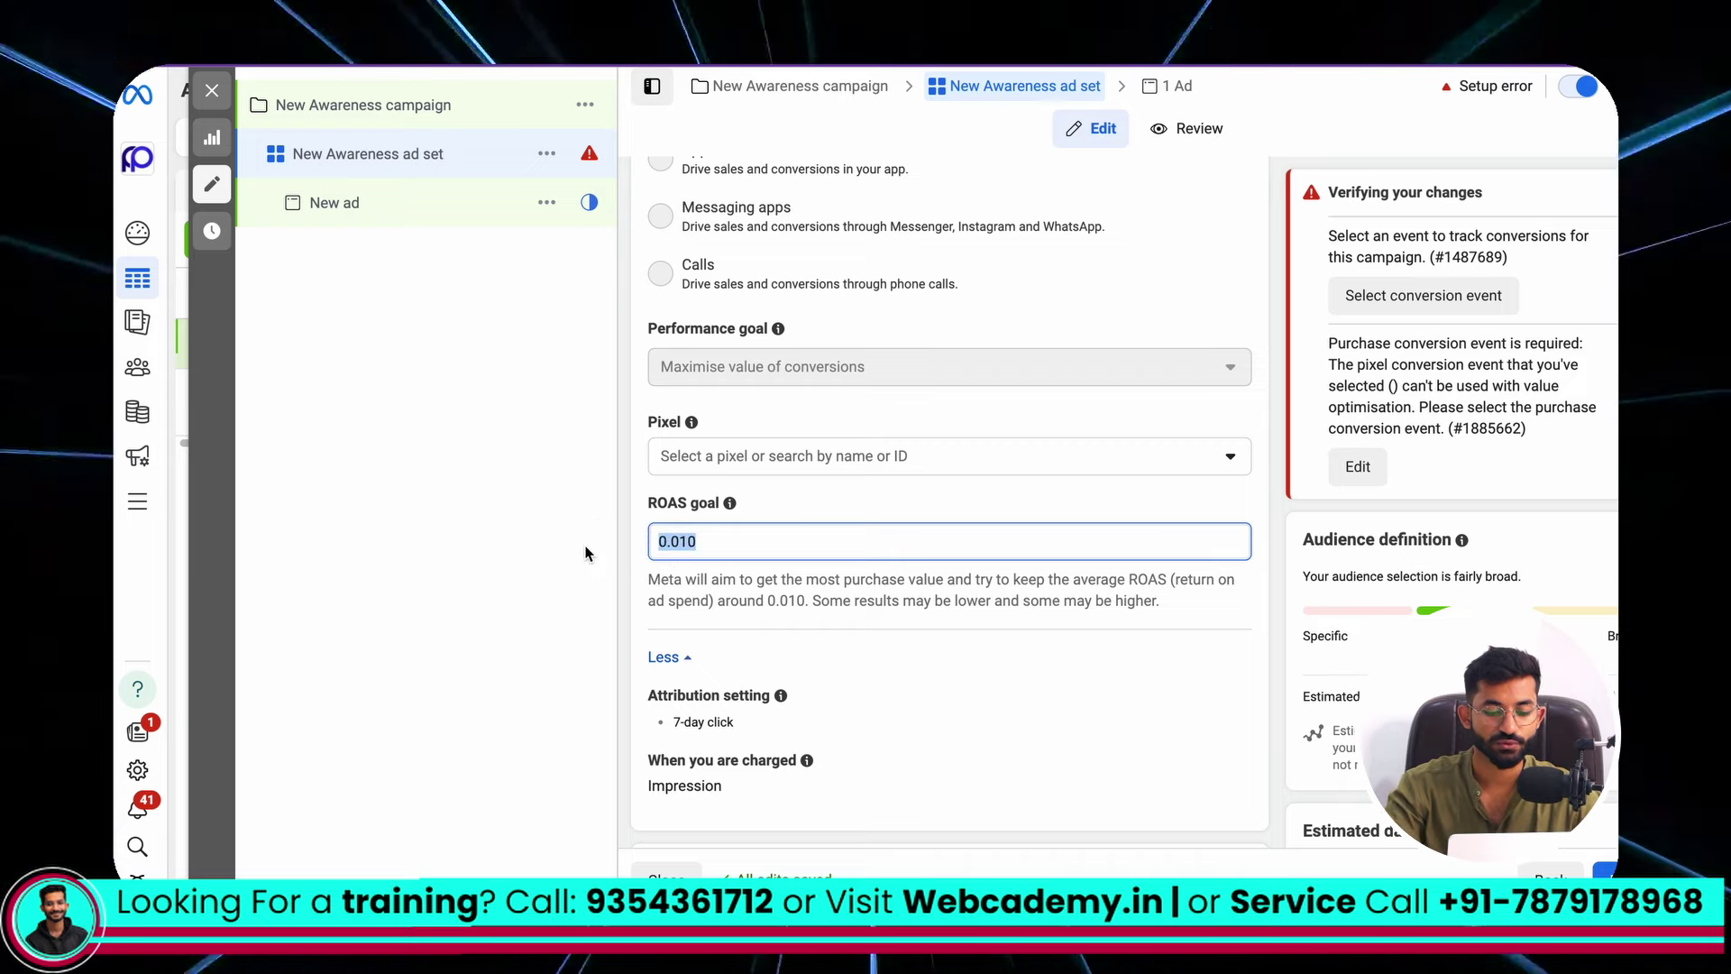
key(BackSpace)
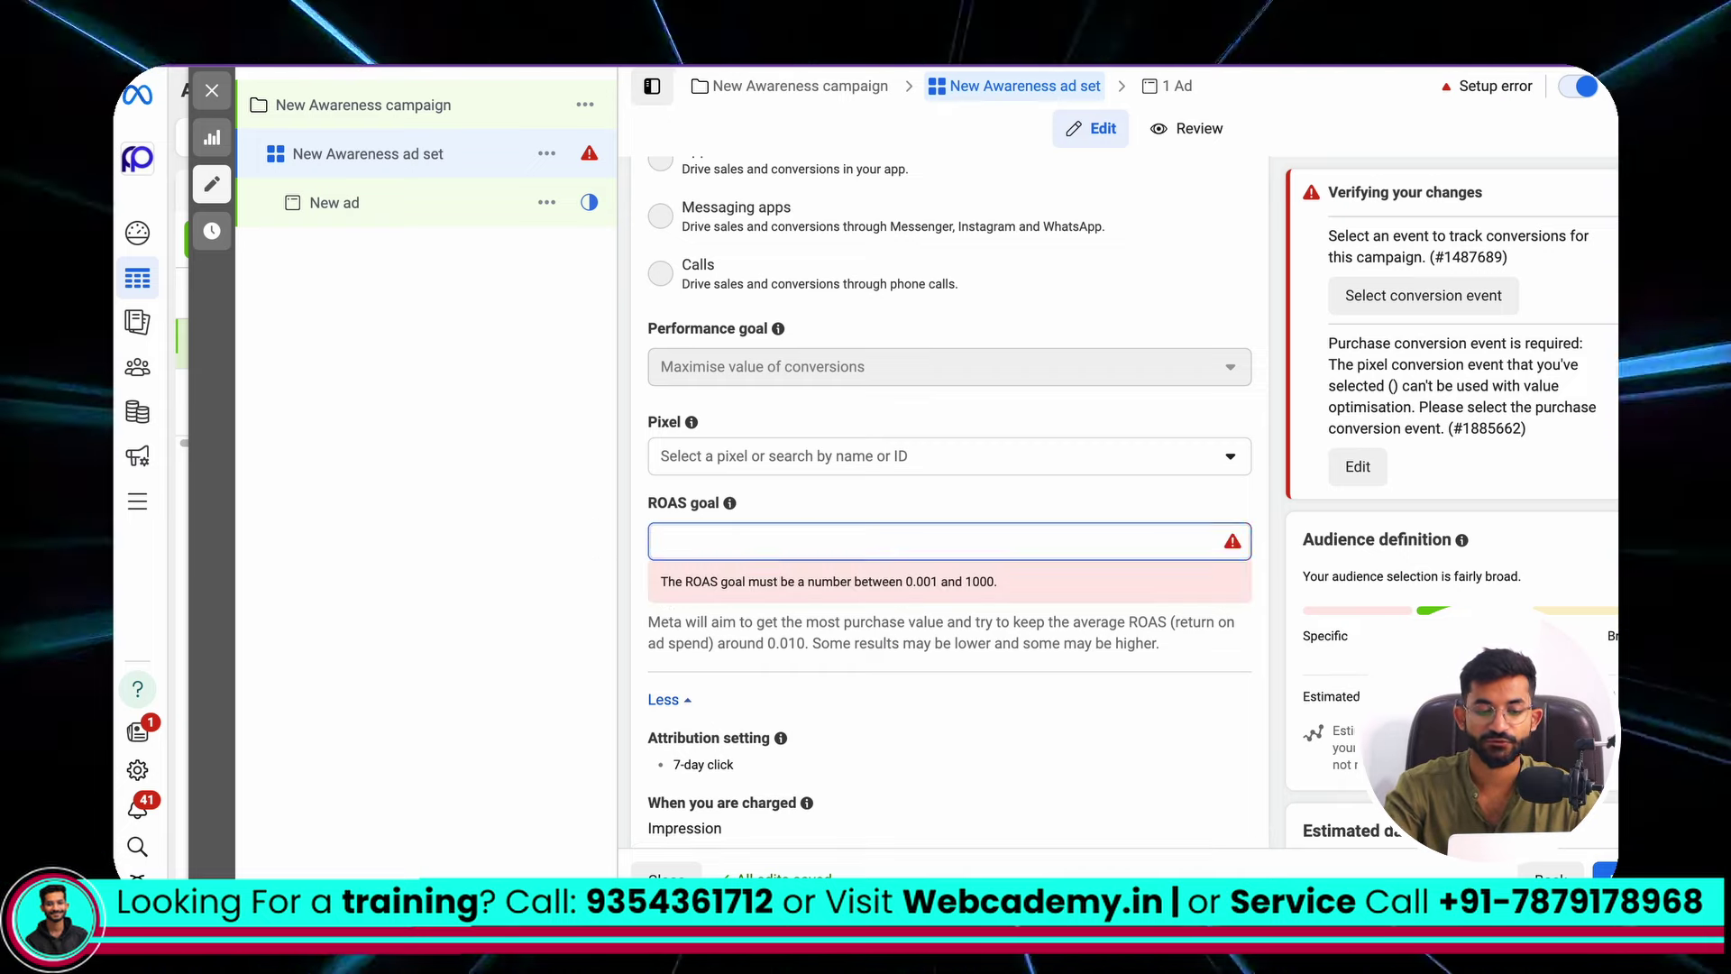
text(0.010)
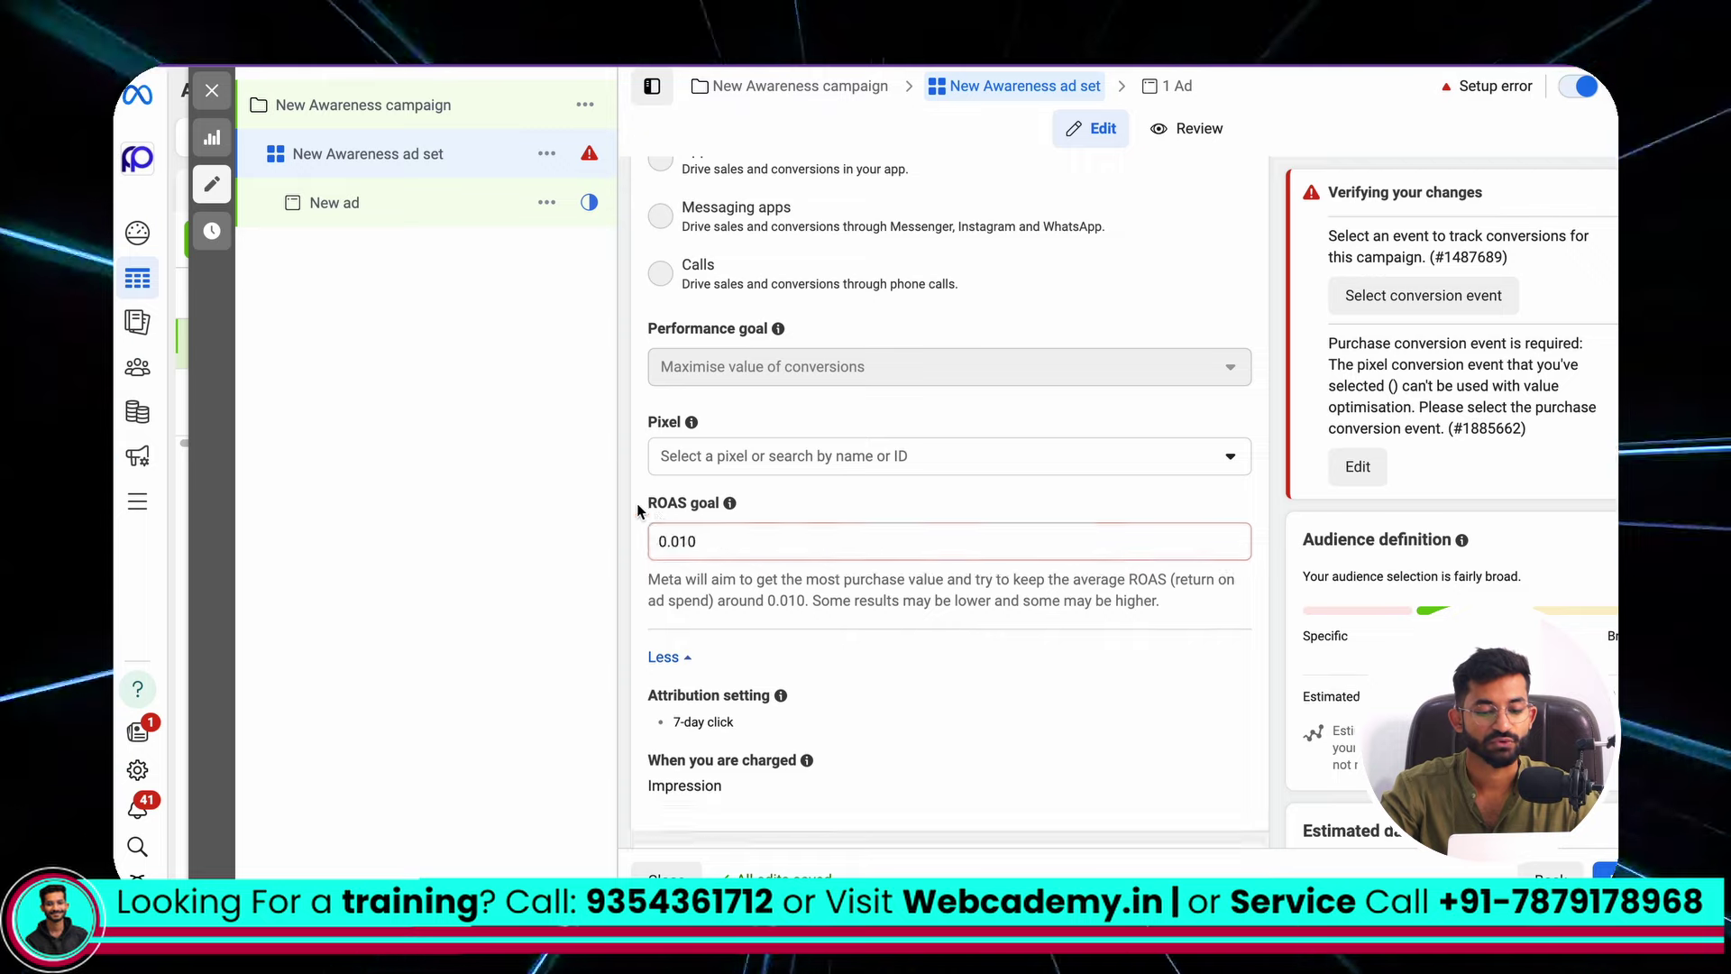
Step: Change the campaign bid strategy to Bid cap, accept the reset of bid amounts, and inspect the ad set's bid control
click(470, 221)
click(456, 144)
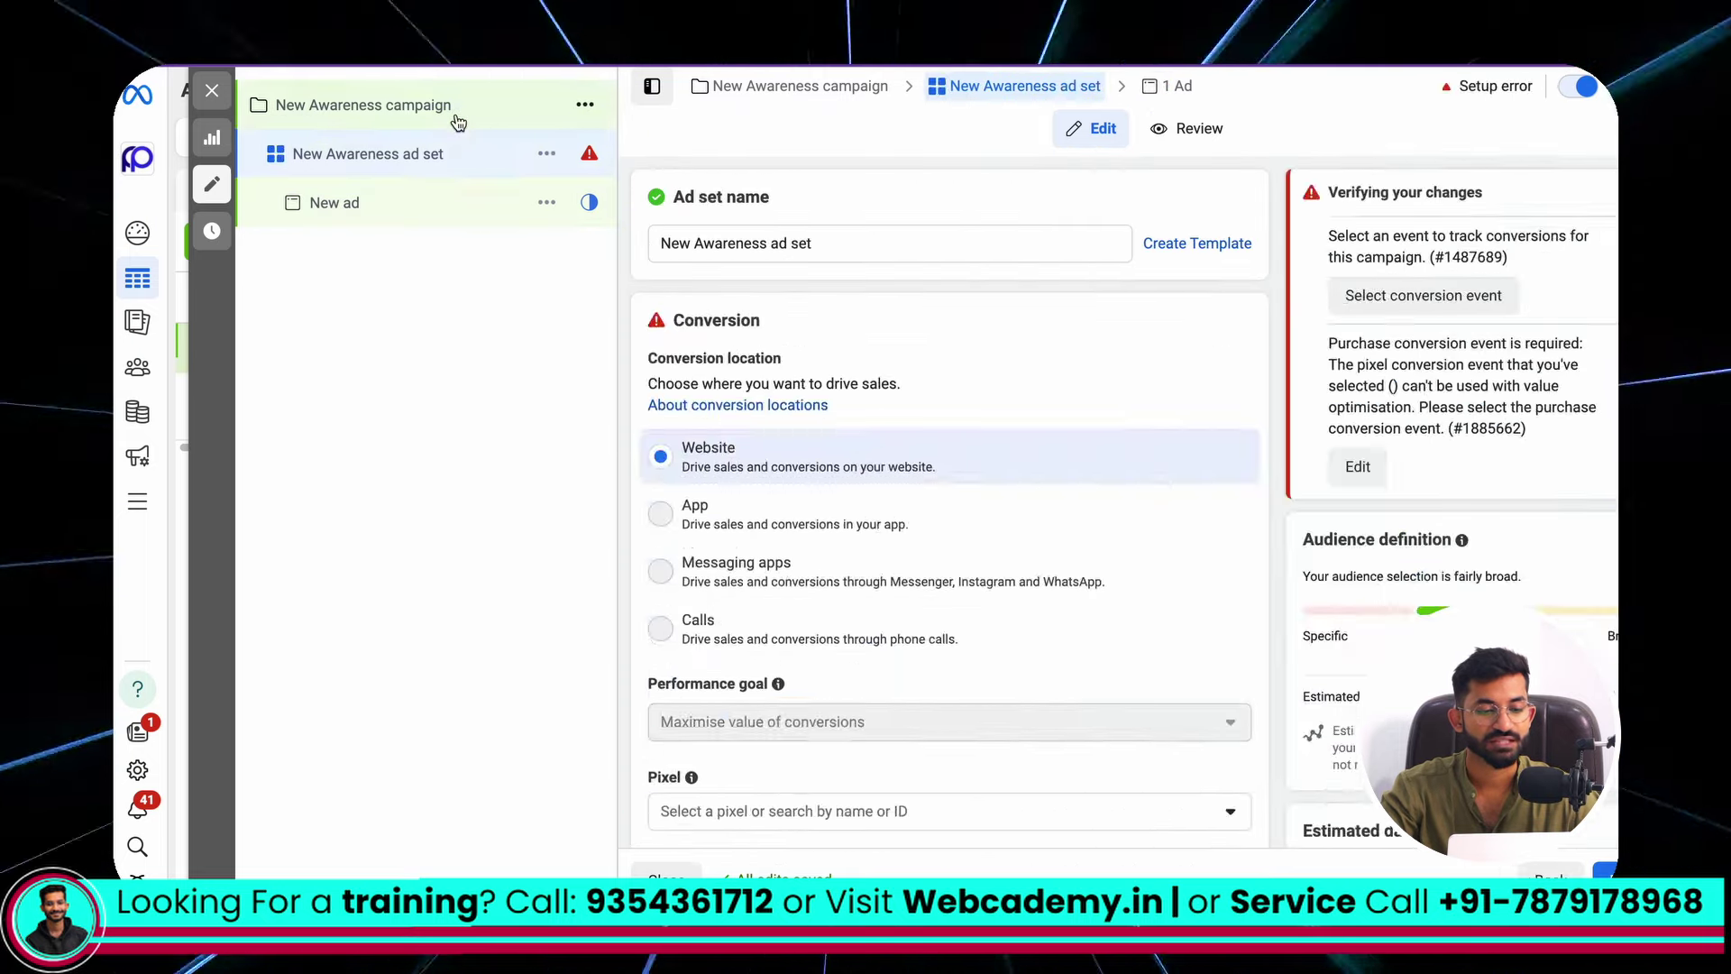
click(456, 108)
scroll(823, 616, down, 12)
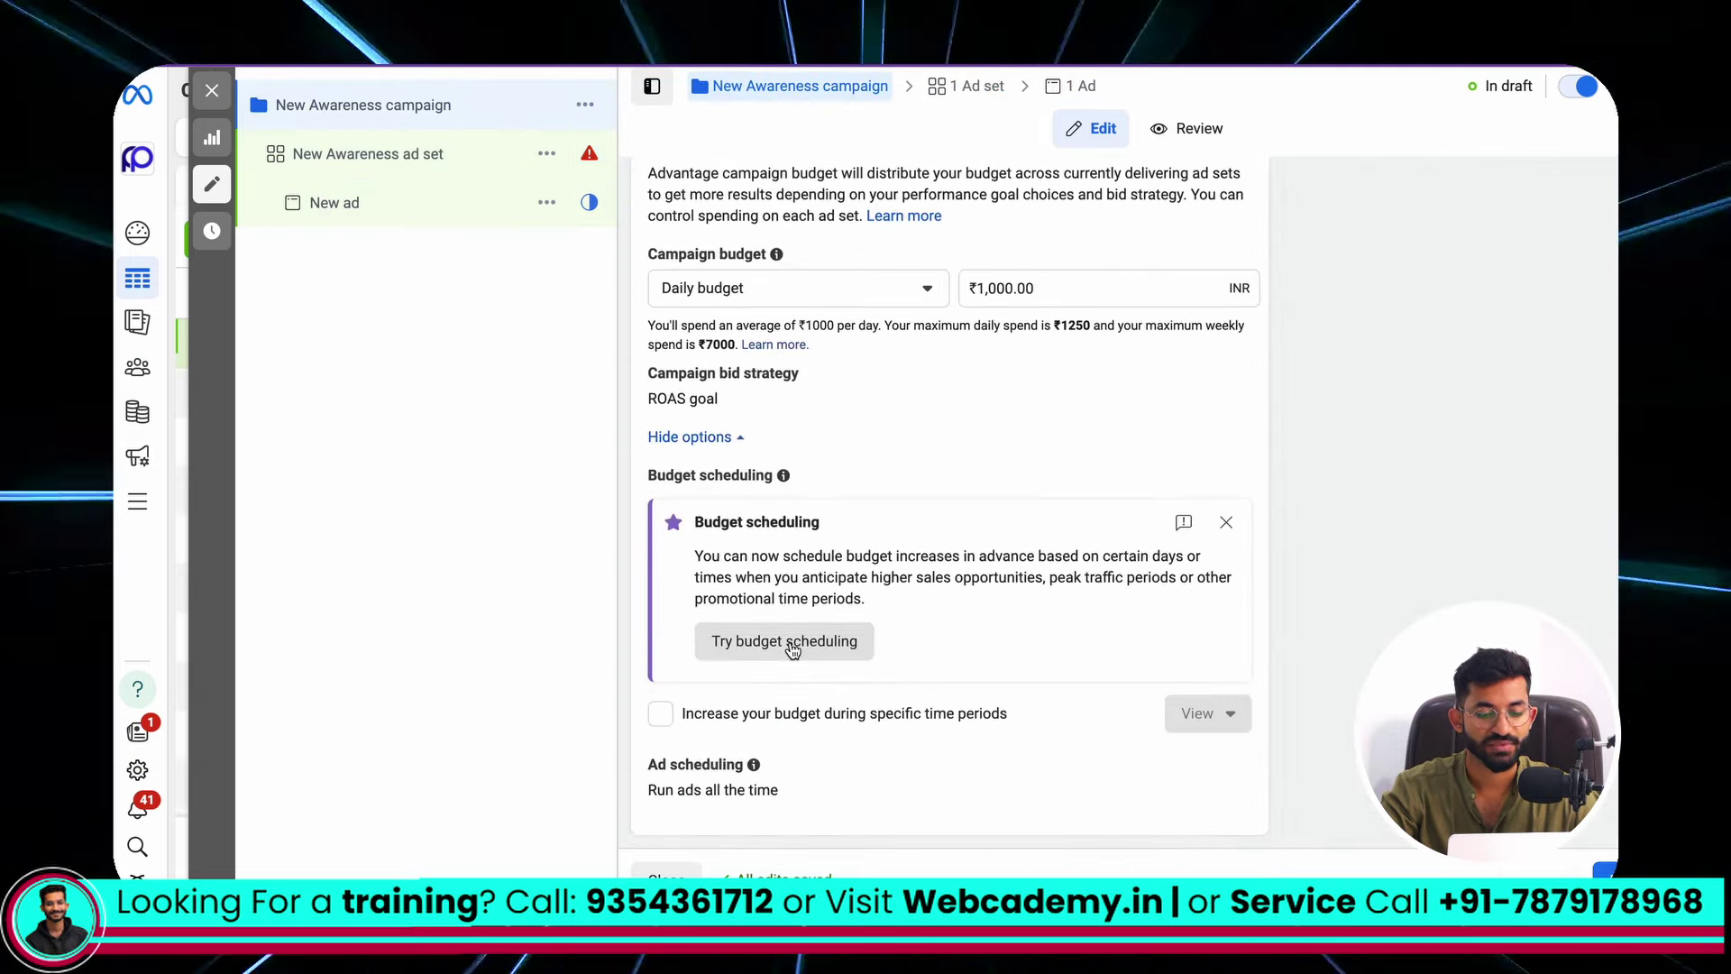
click(1209, 370)
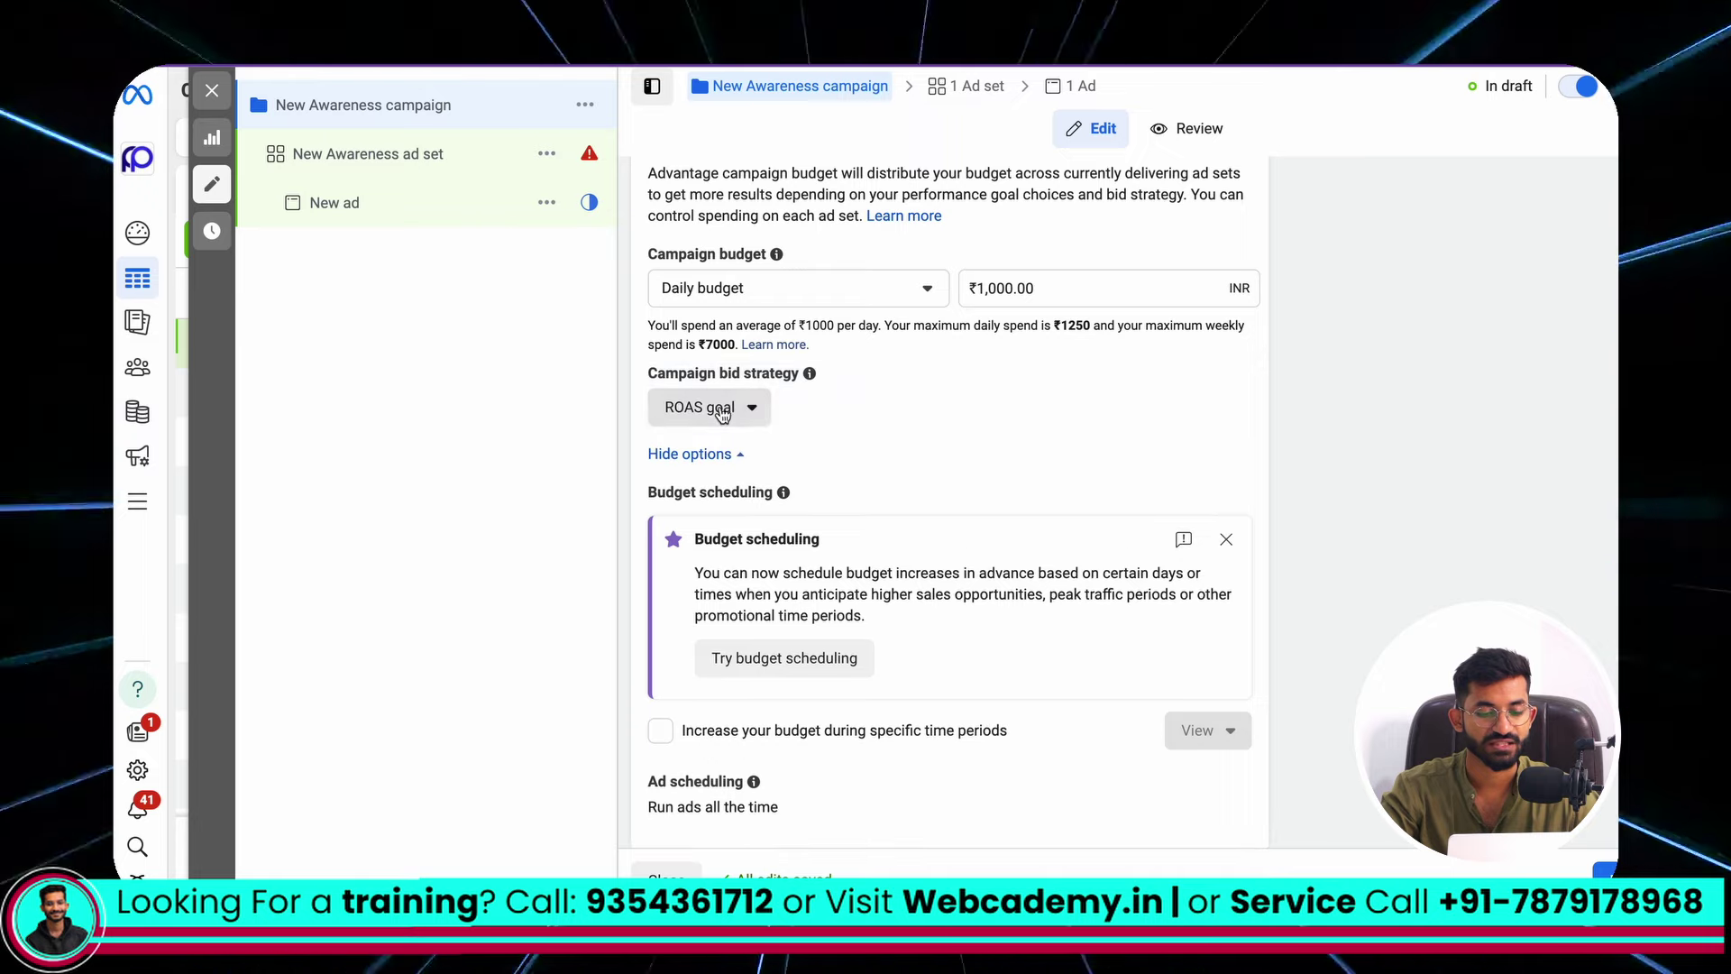
click(711, 405)
scroll(659, 667, down, 1)
mouse_move(724, 663)
click(1128, 683)
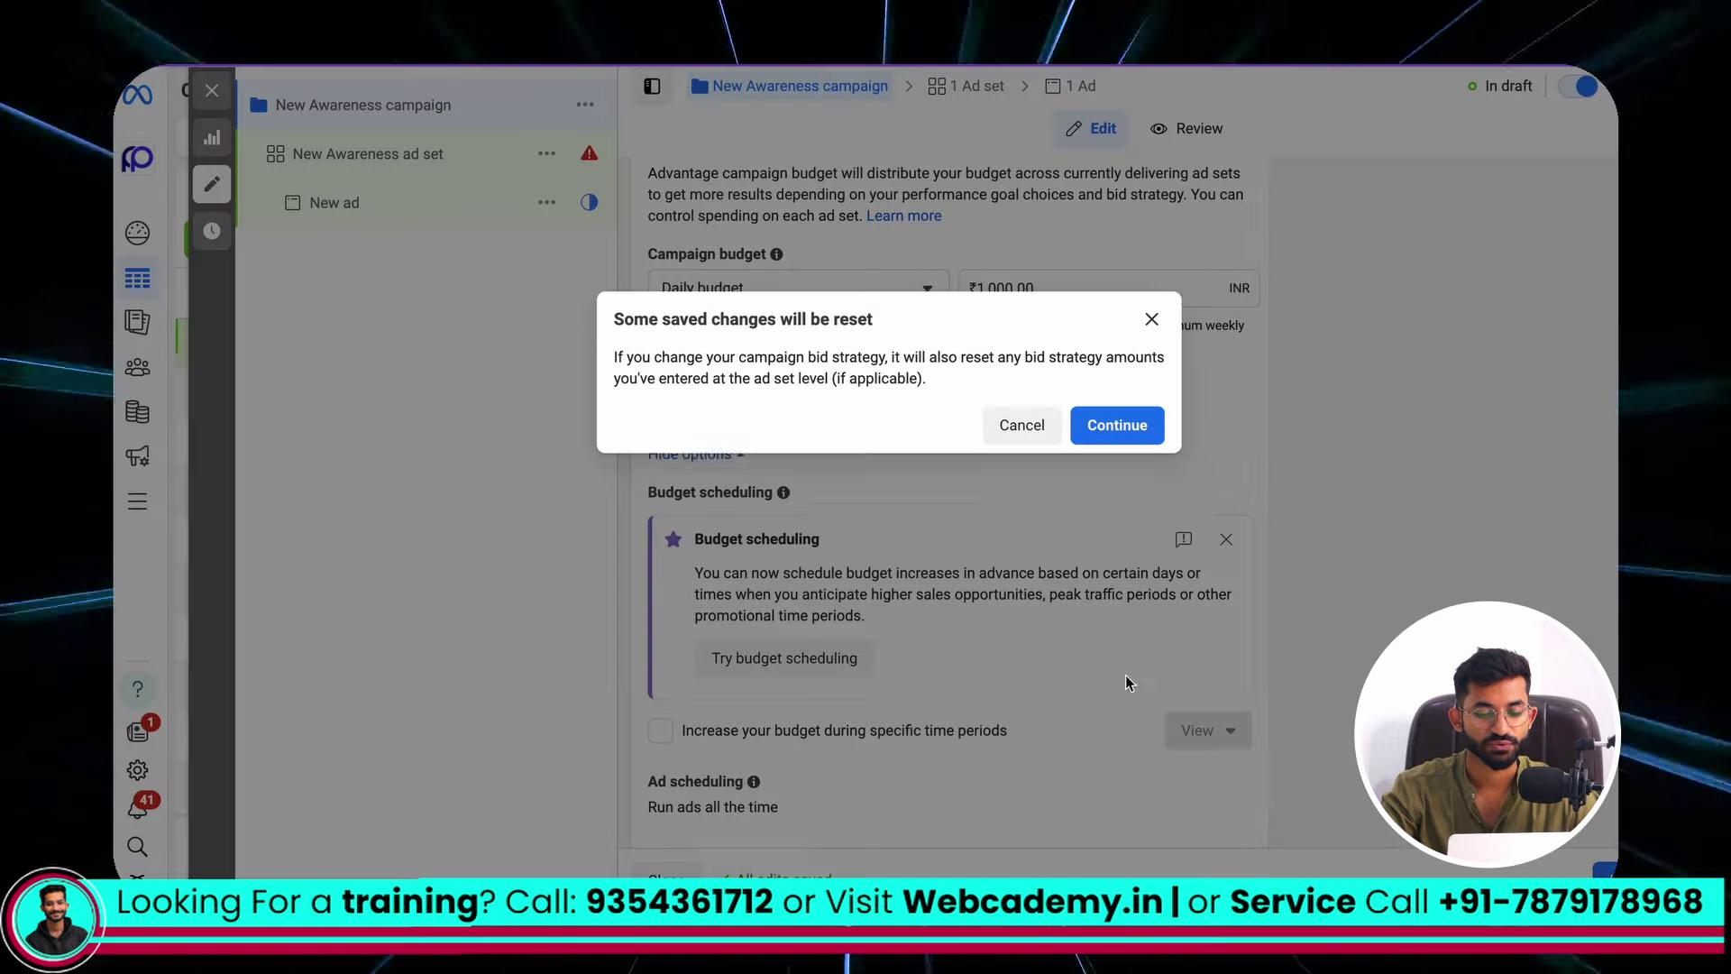
click(1094, 439)
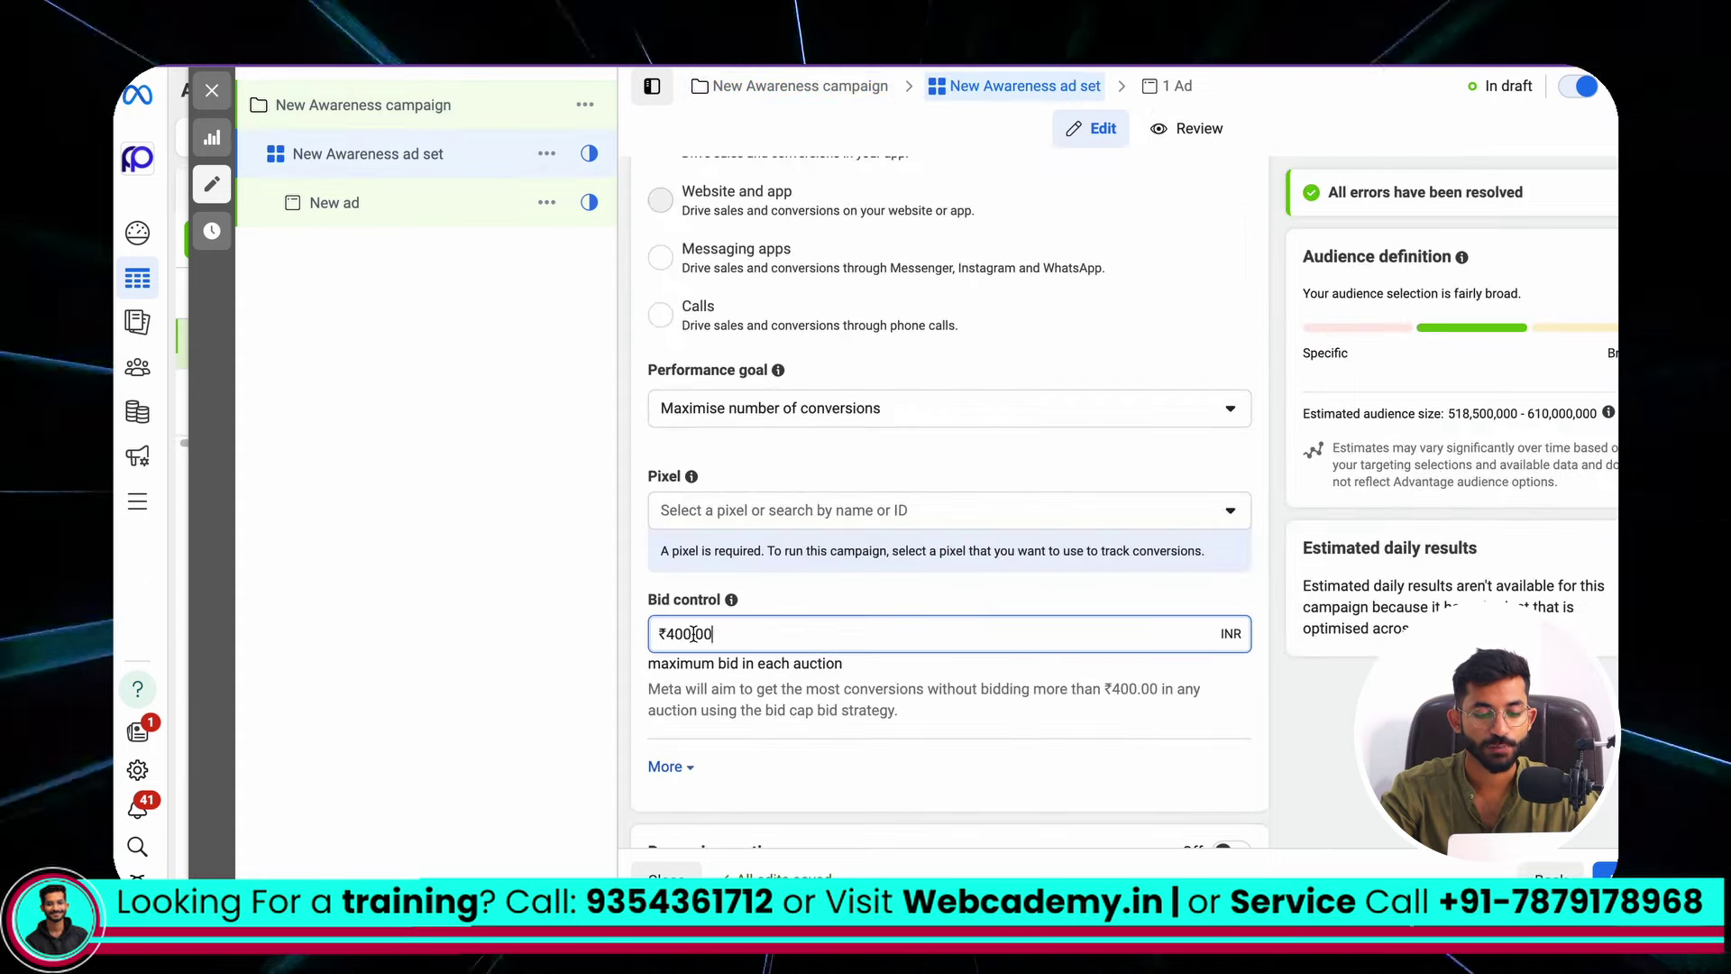
double_click(696, 633)
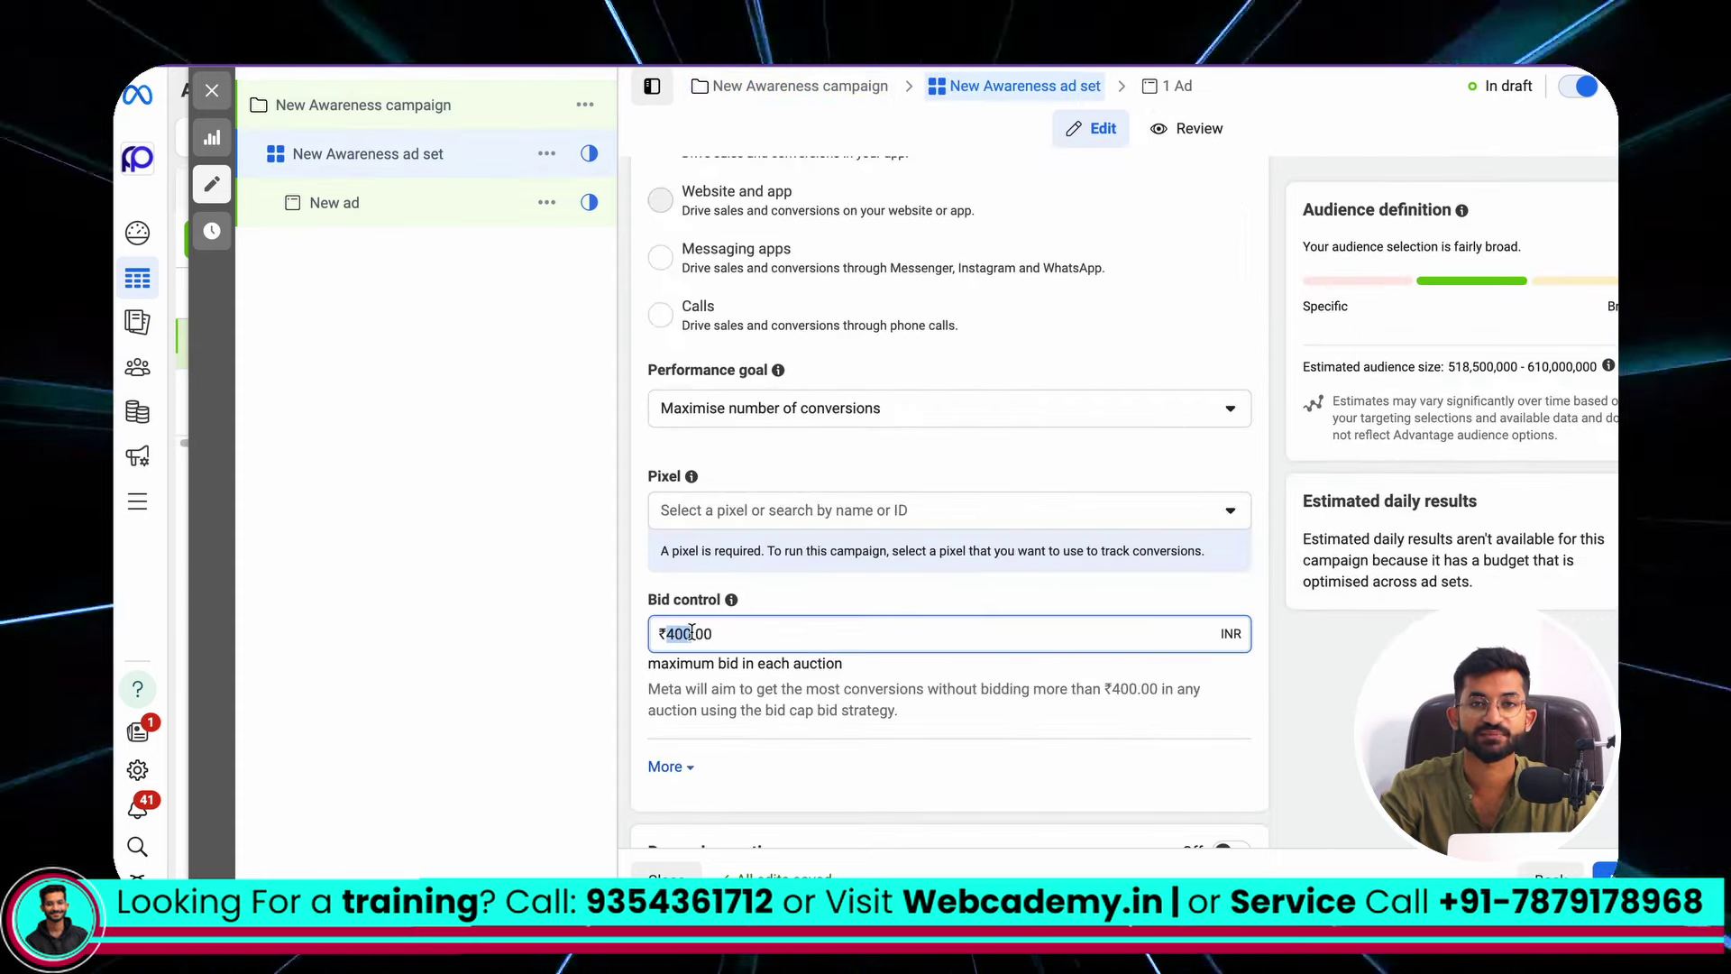
scroll(796, 605, down, 1)
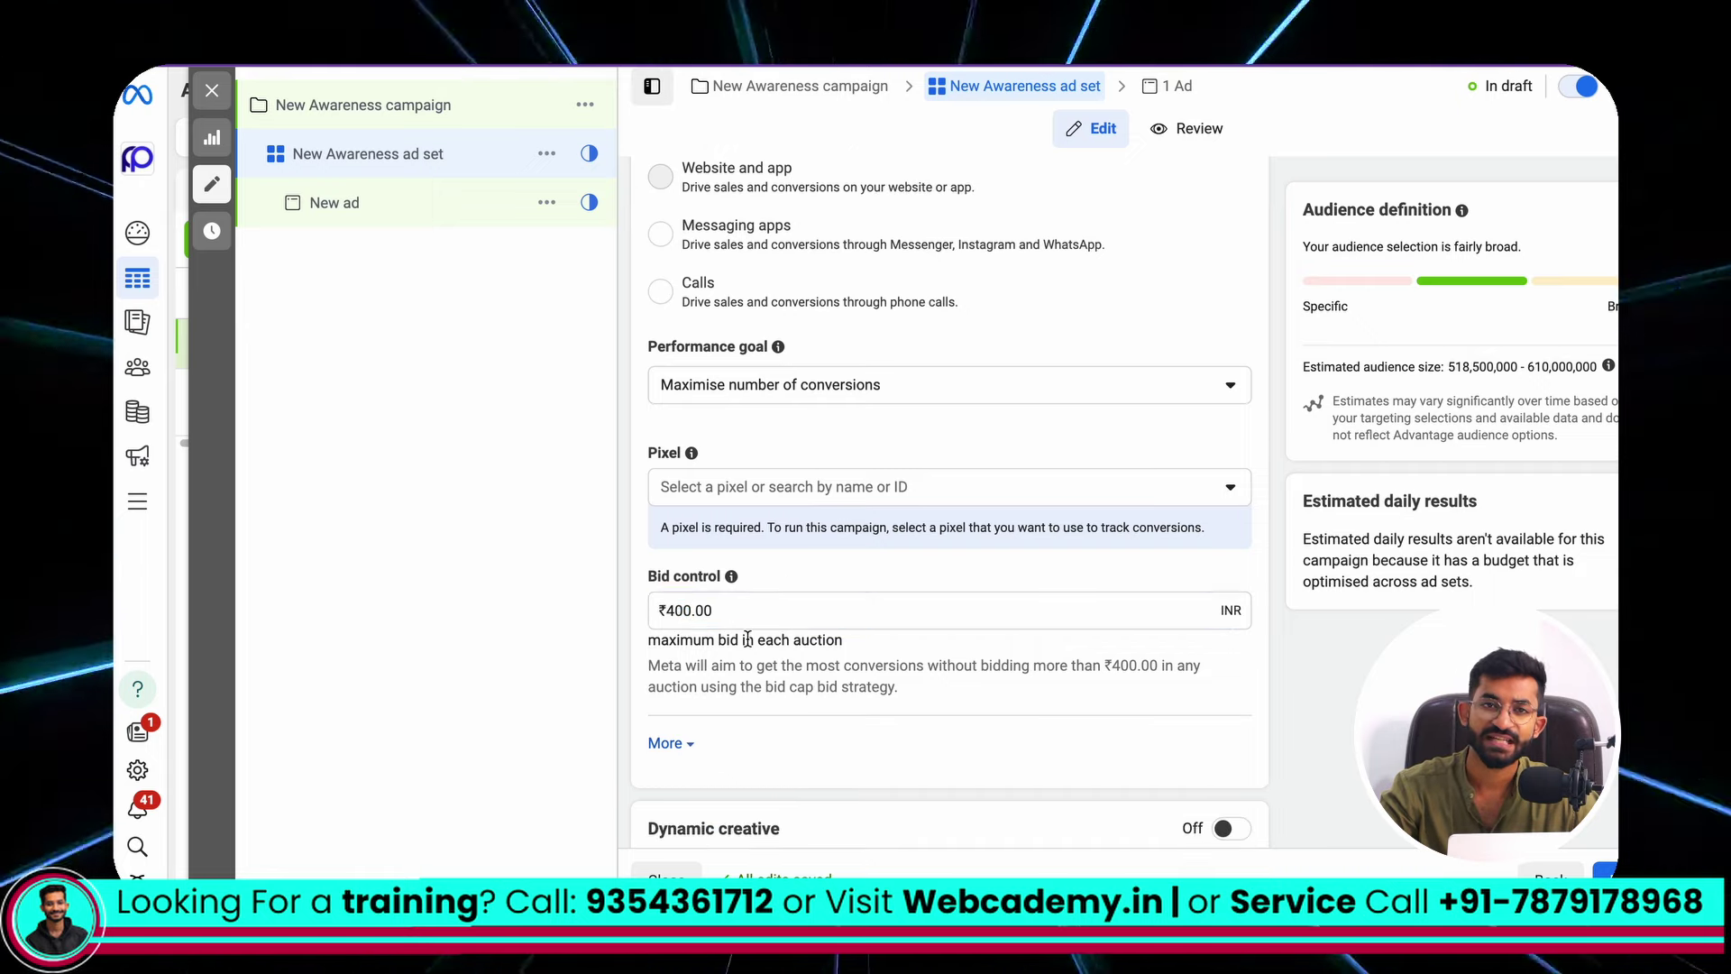
Step: Switch to the 24ctnatural browser profile and bring up its ad account's campaign list
click(1515, 67)
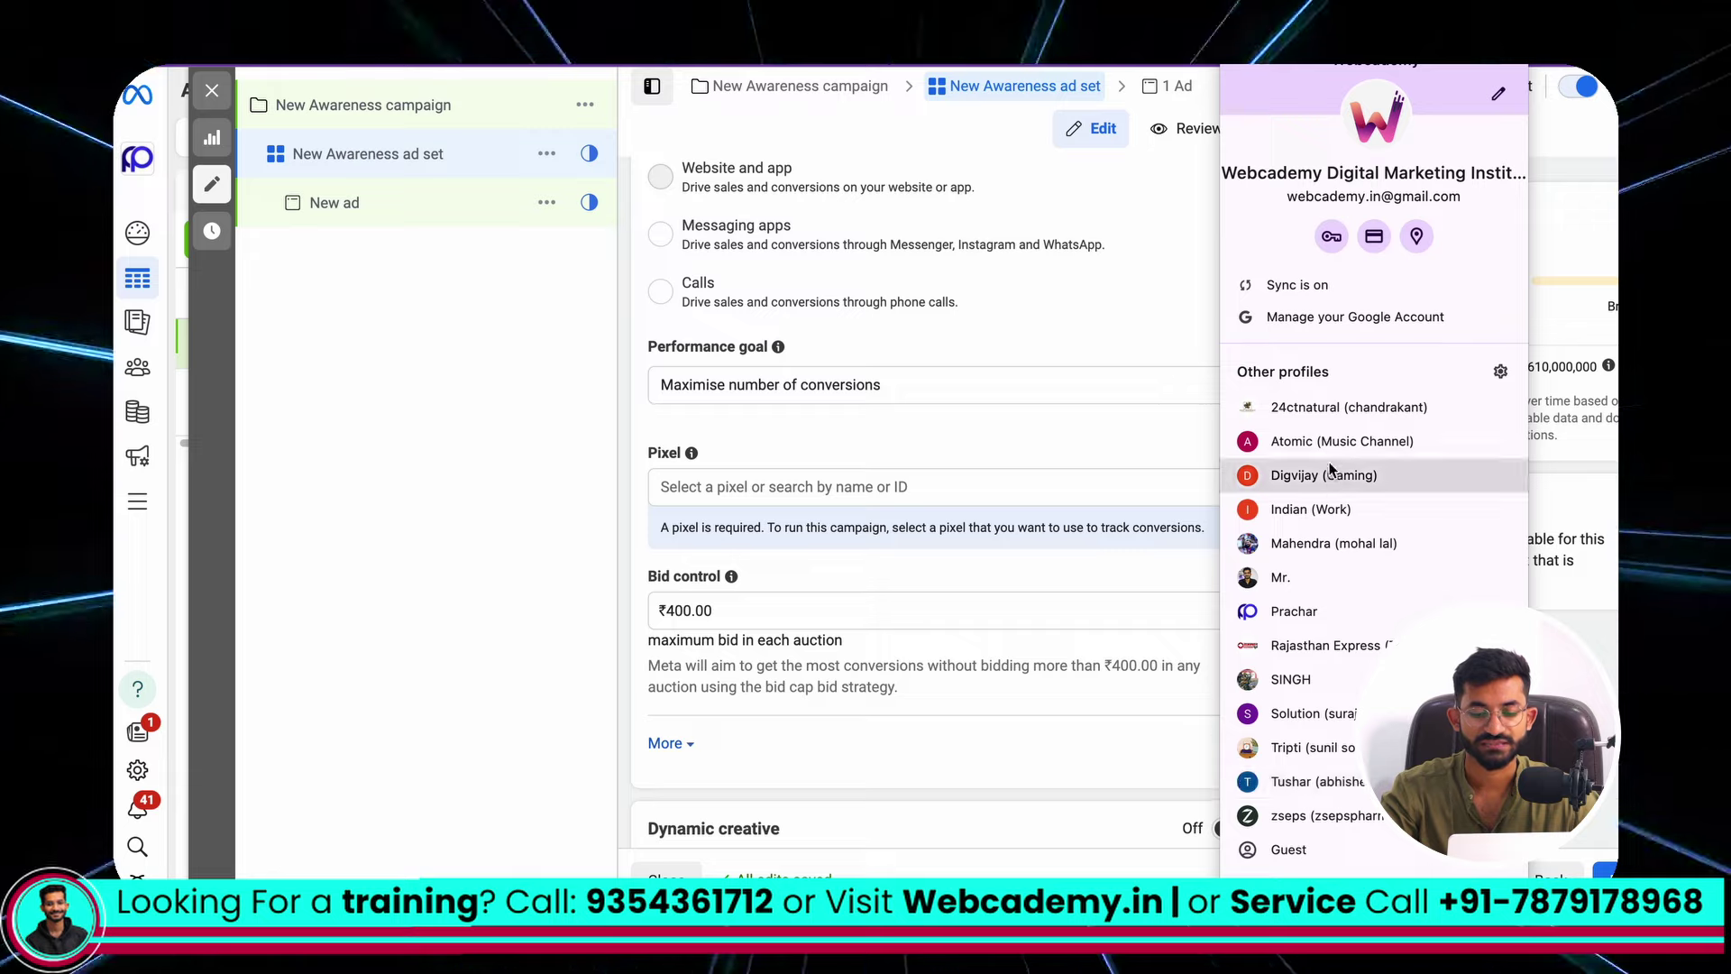
click(1337, 420)
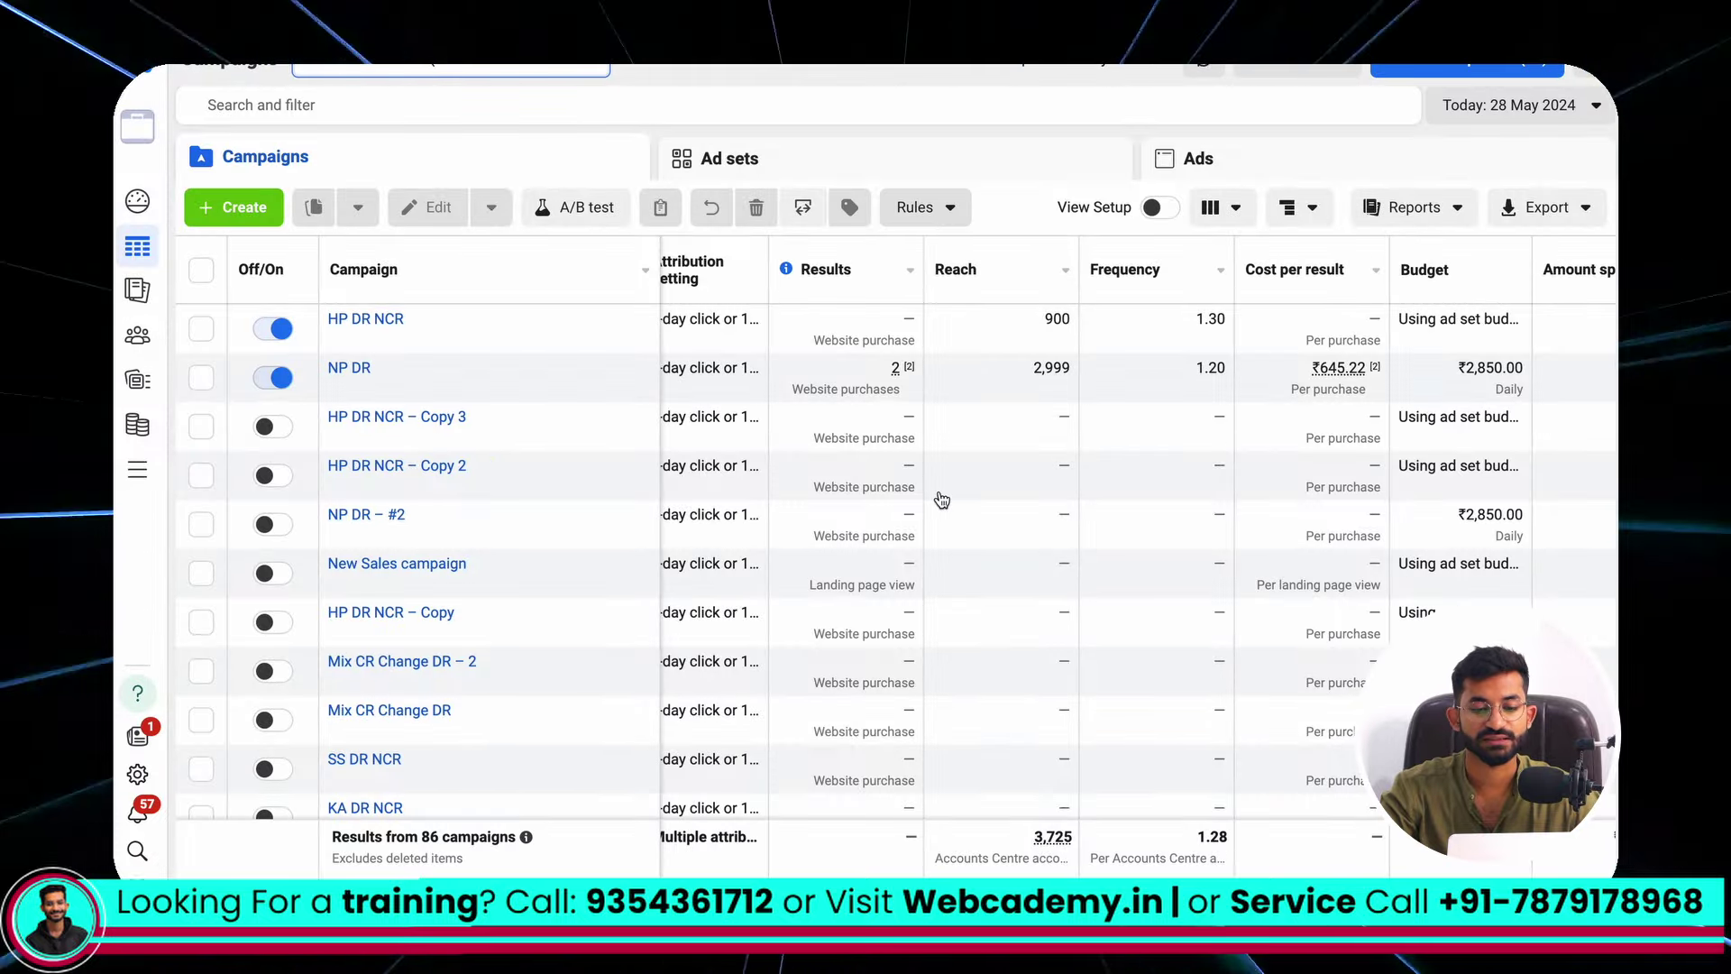
click(1198, 62)
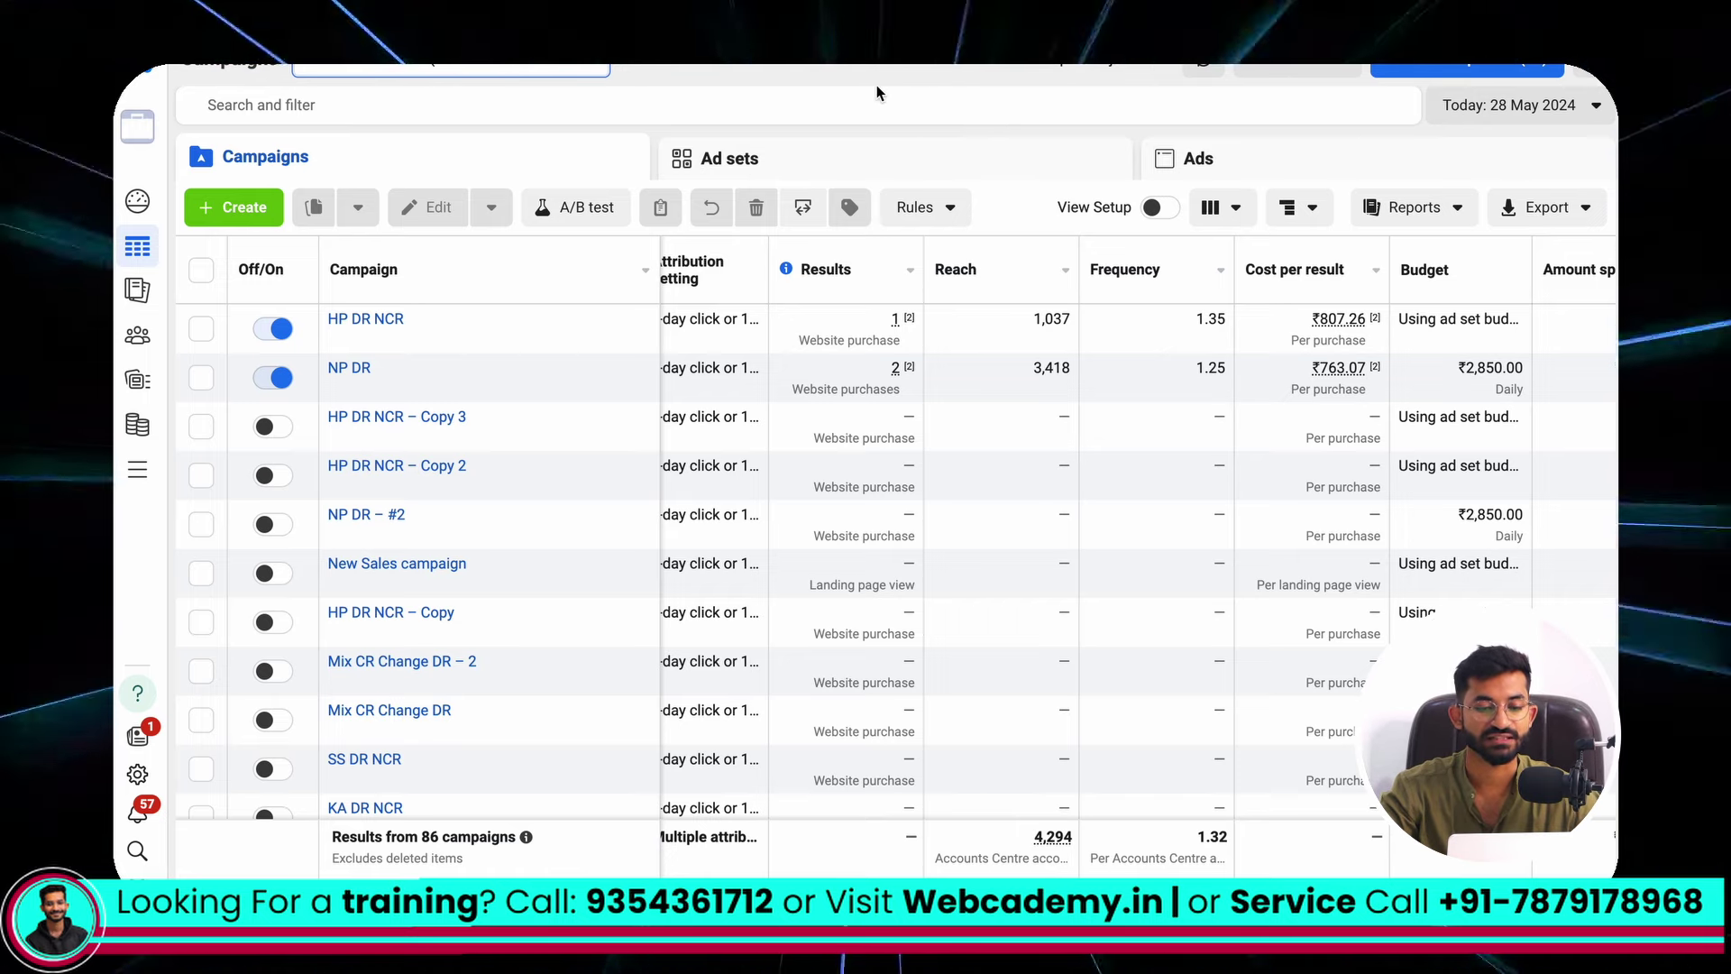
Step: Browse the business's ad accounts and switch to the one containing Nabhi Auto Campaign, viewed over the maximum date range
click(575, 70)
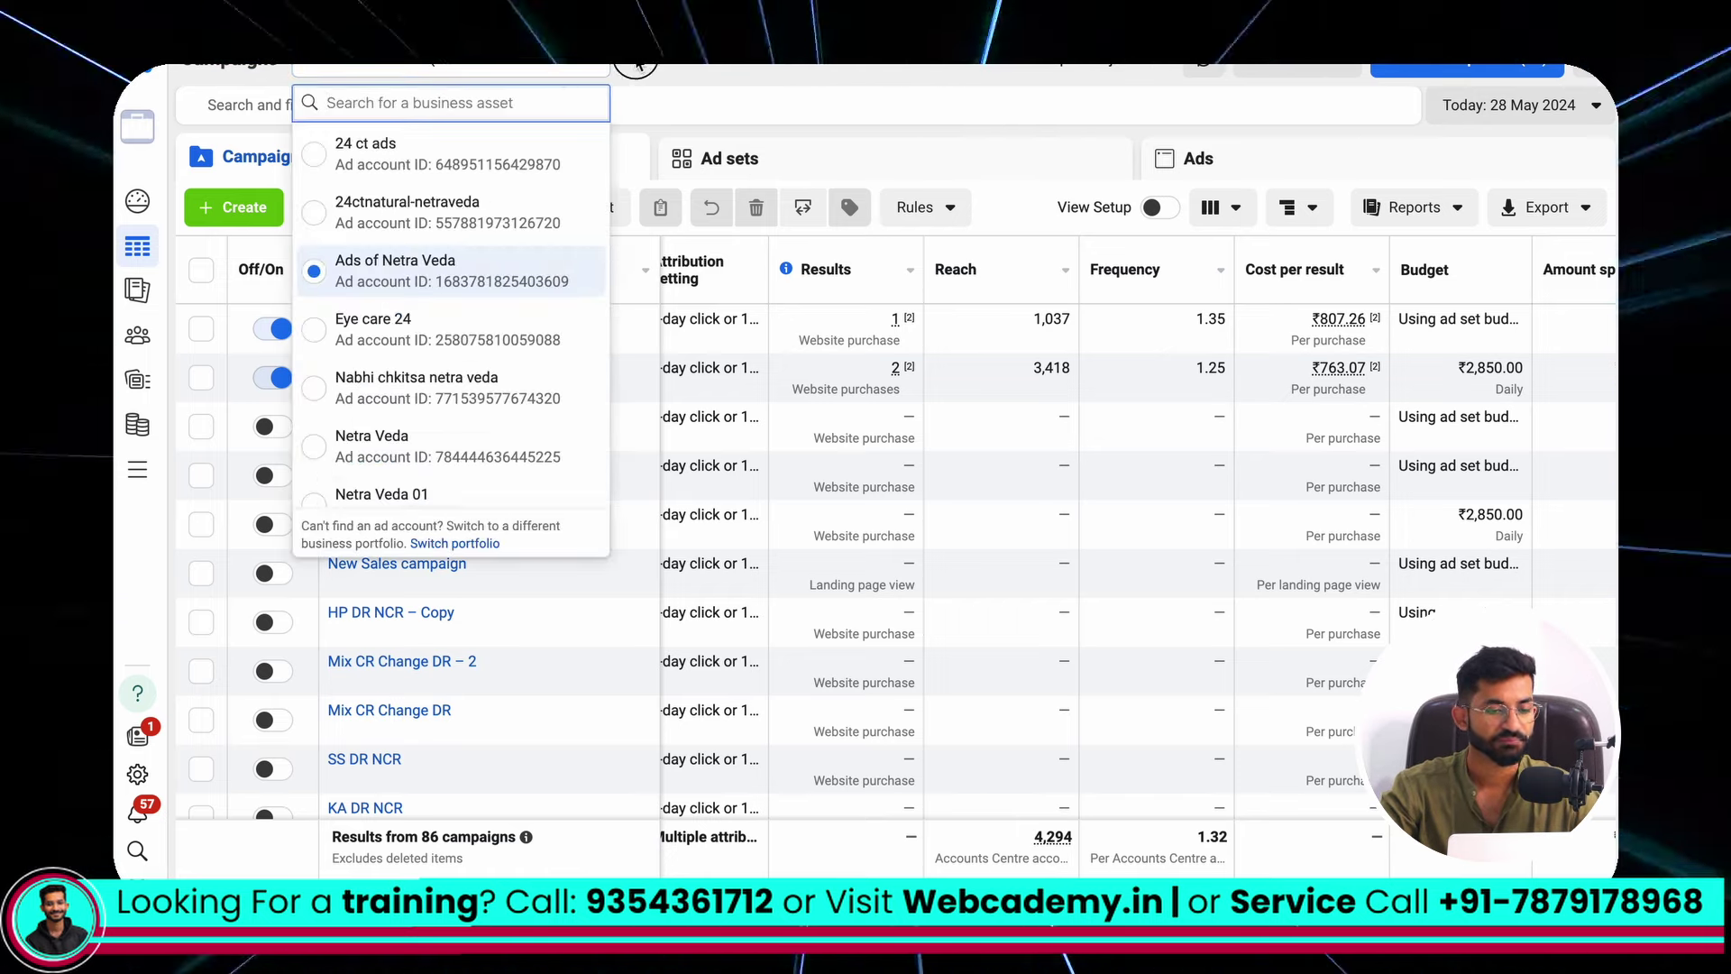
click(575, 70)
click(576, 70)
scroll(469, 315, down, 3)
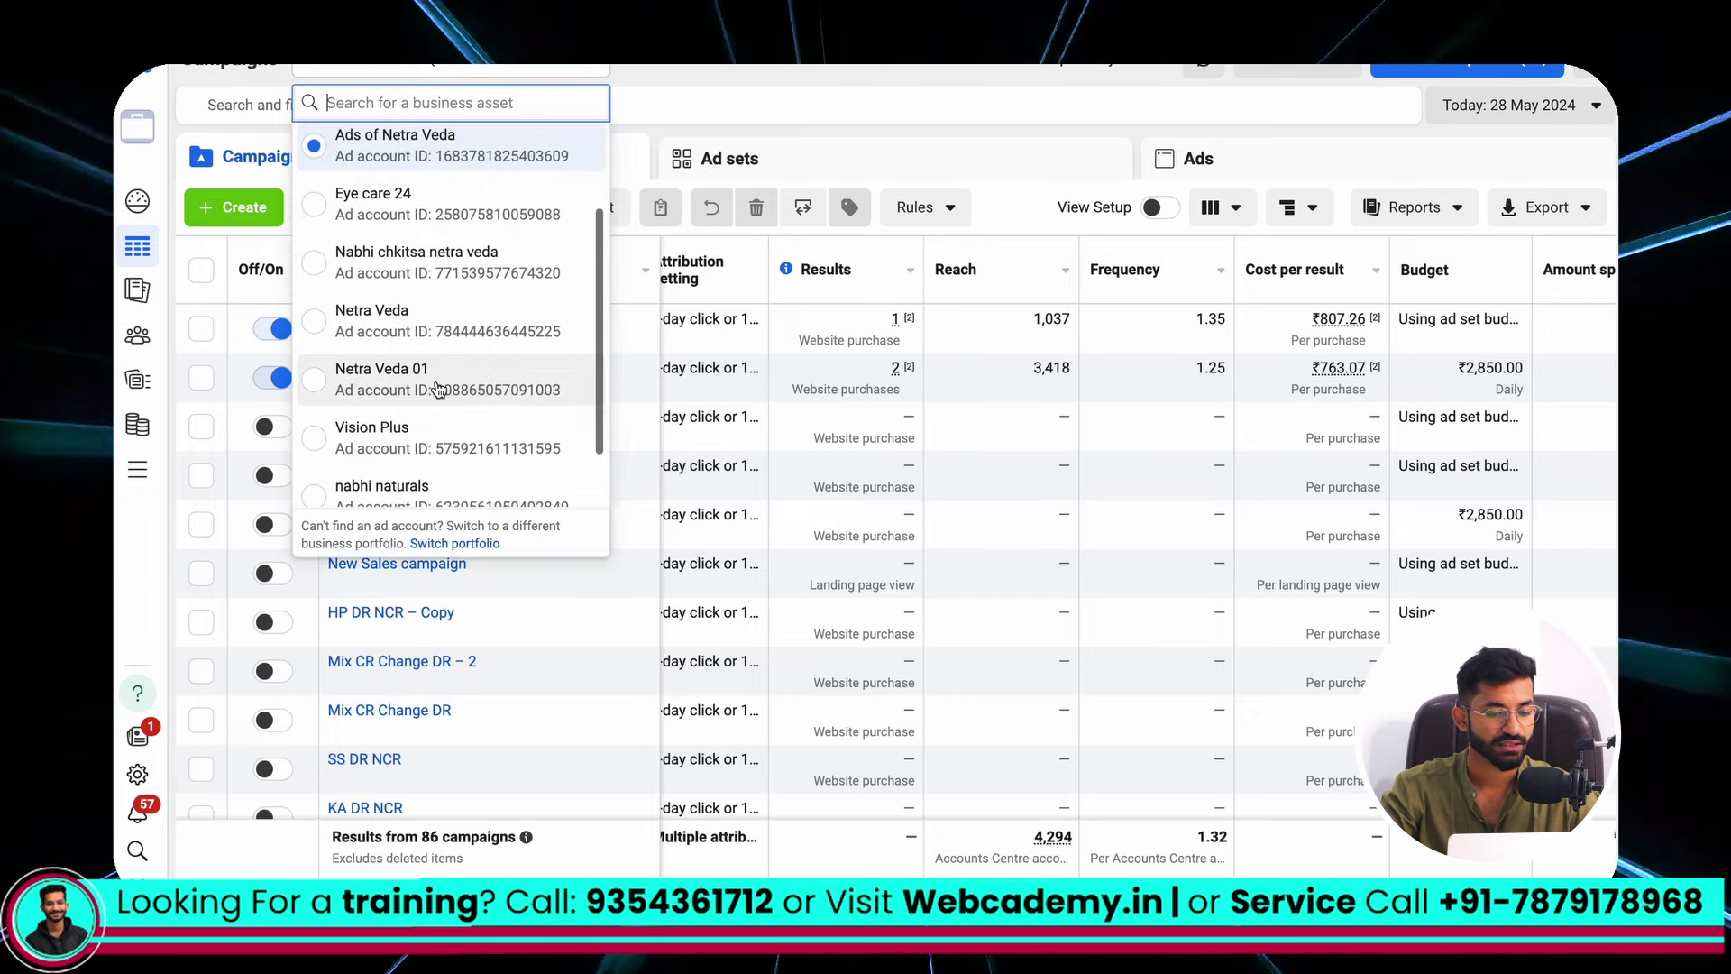
click(575, 70)
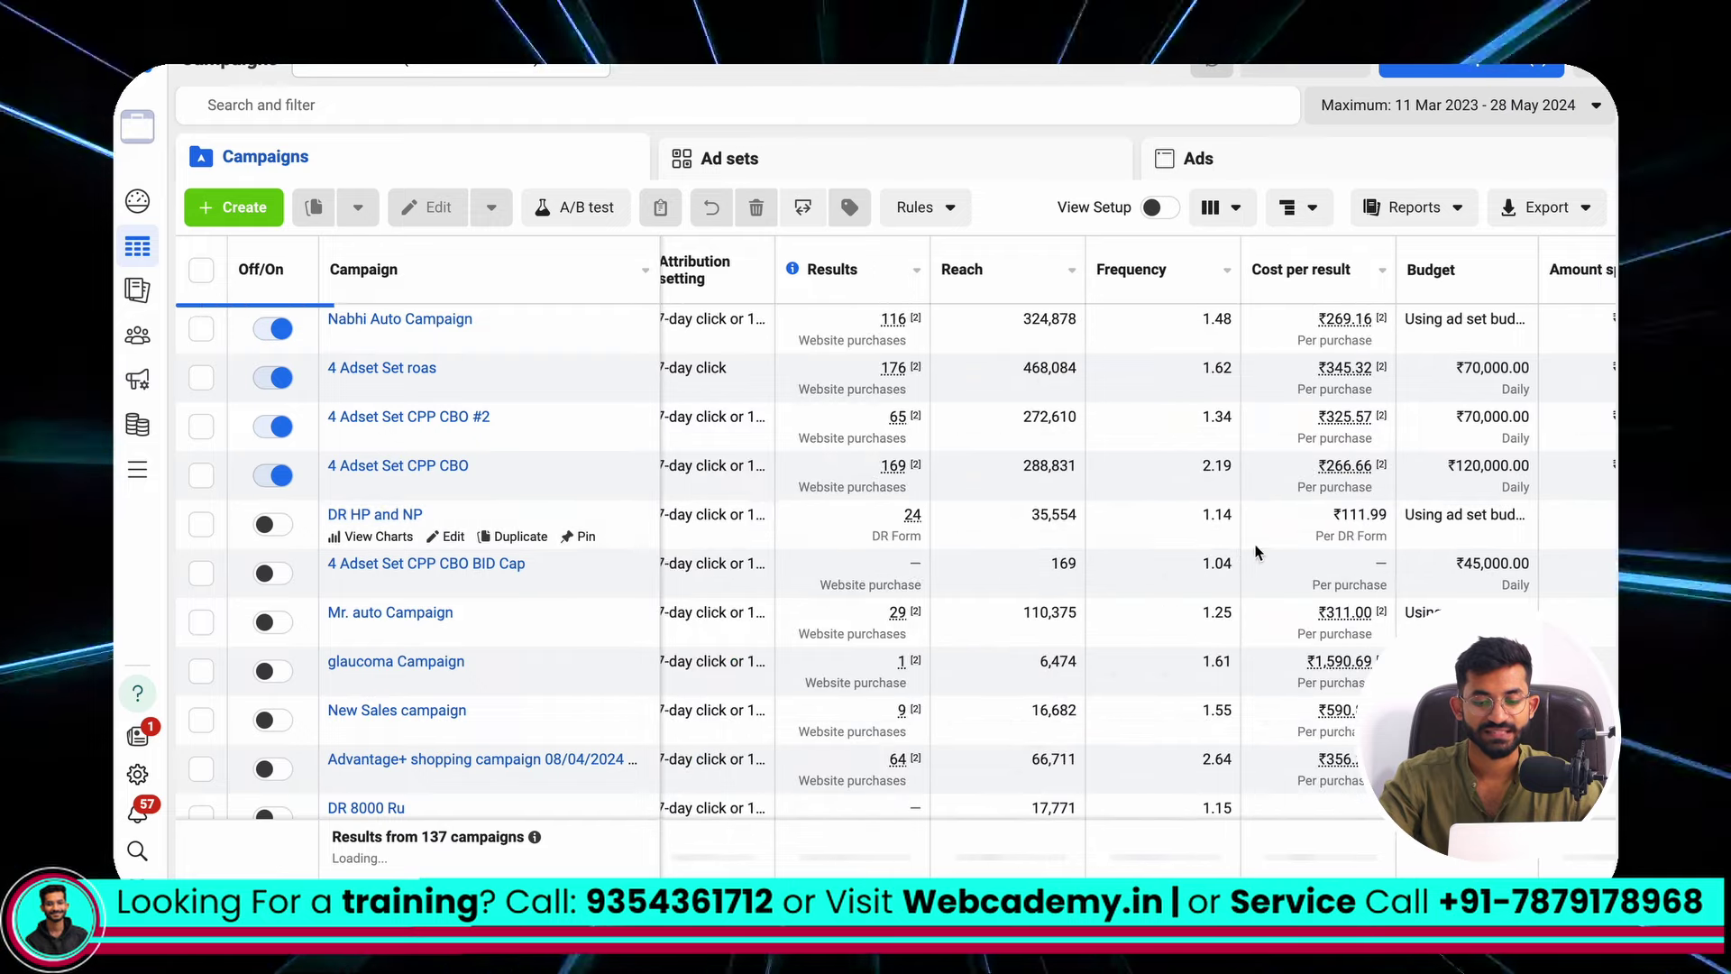
Step: Review the campaigns' cost per result, budget and amount spent, and open the ad sets of 4 Adset Set CPP CBO
scroll(1298, 406, right, 2)
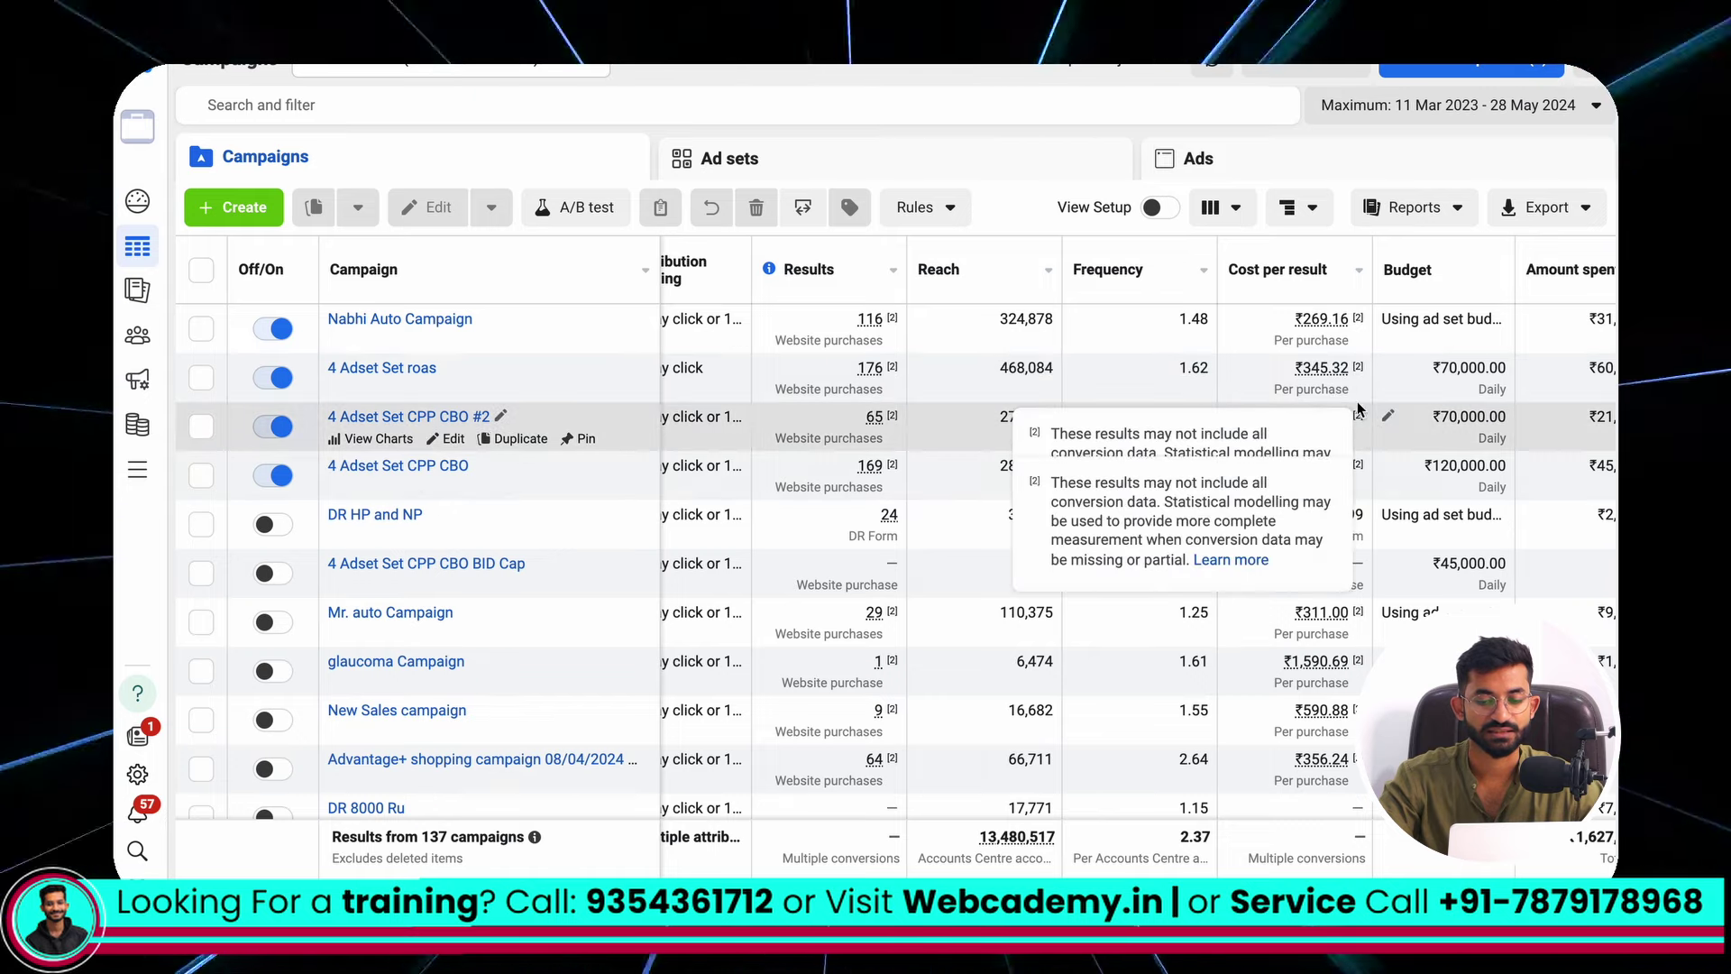
scroll(1370, 424, right, 2)
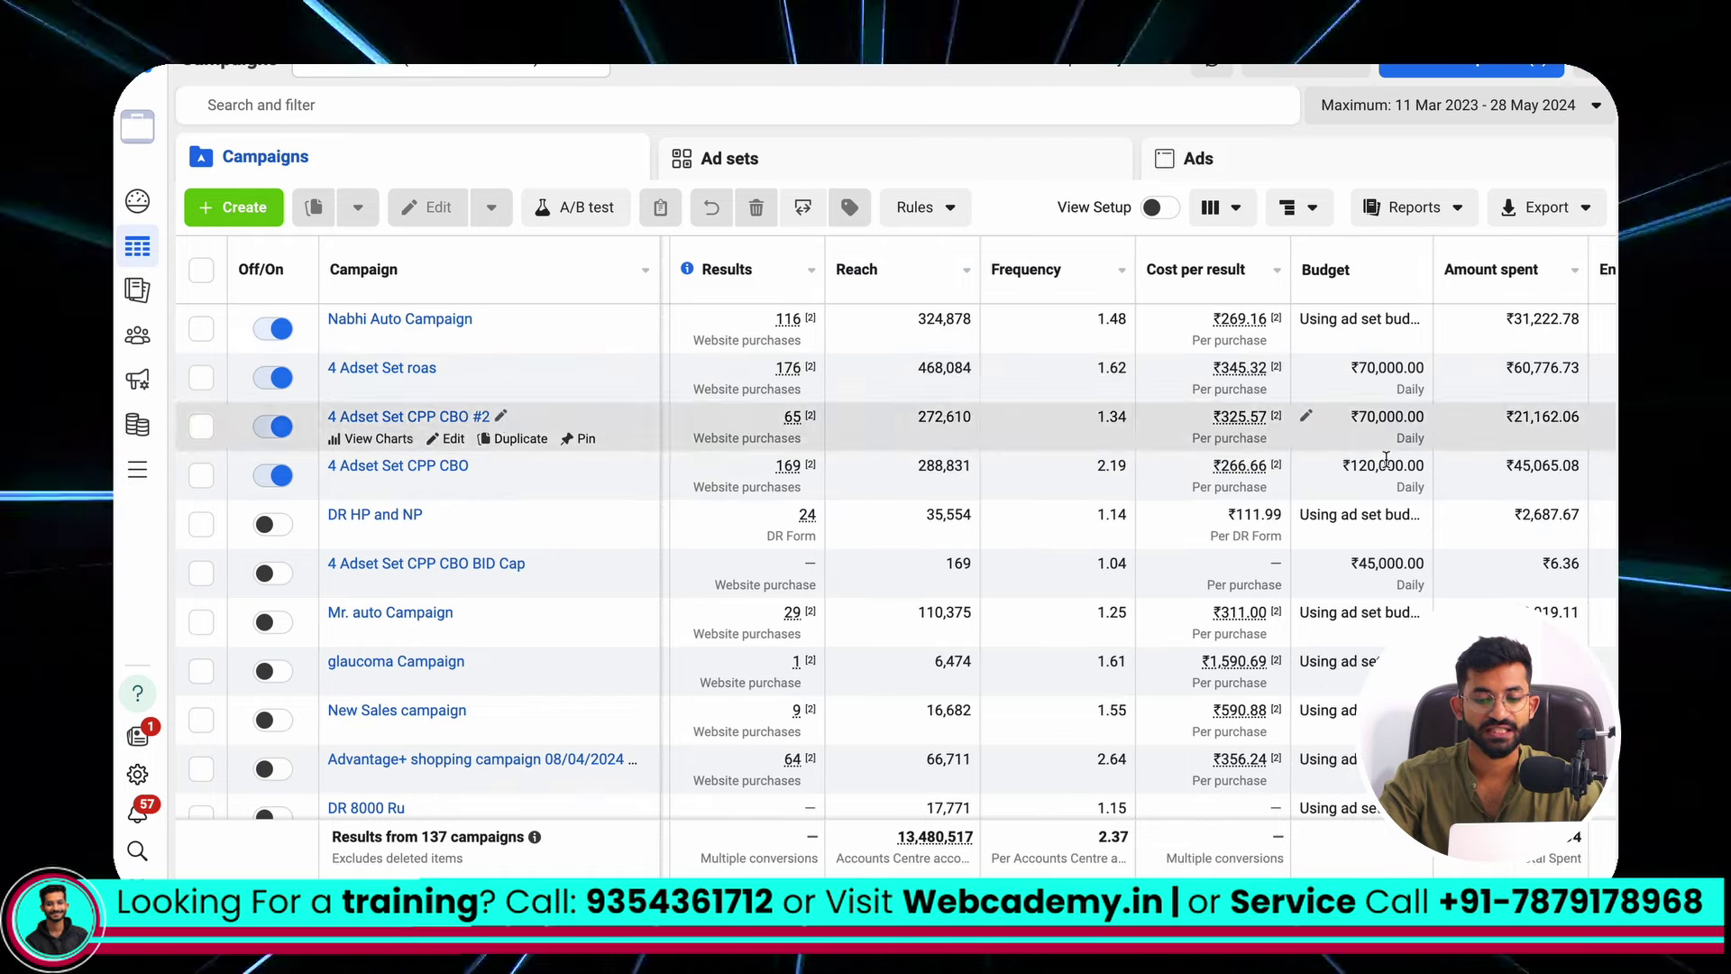
click(398, 465)
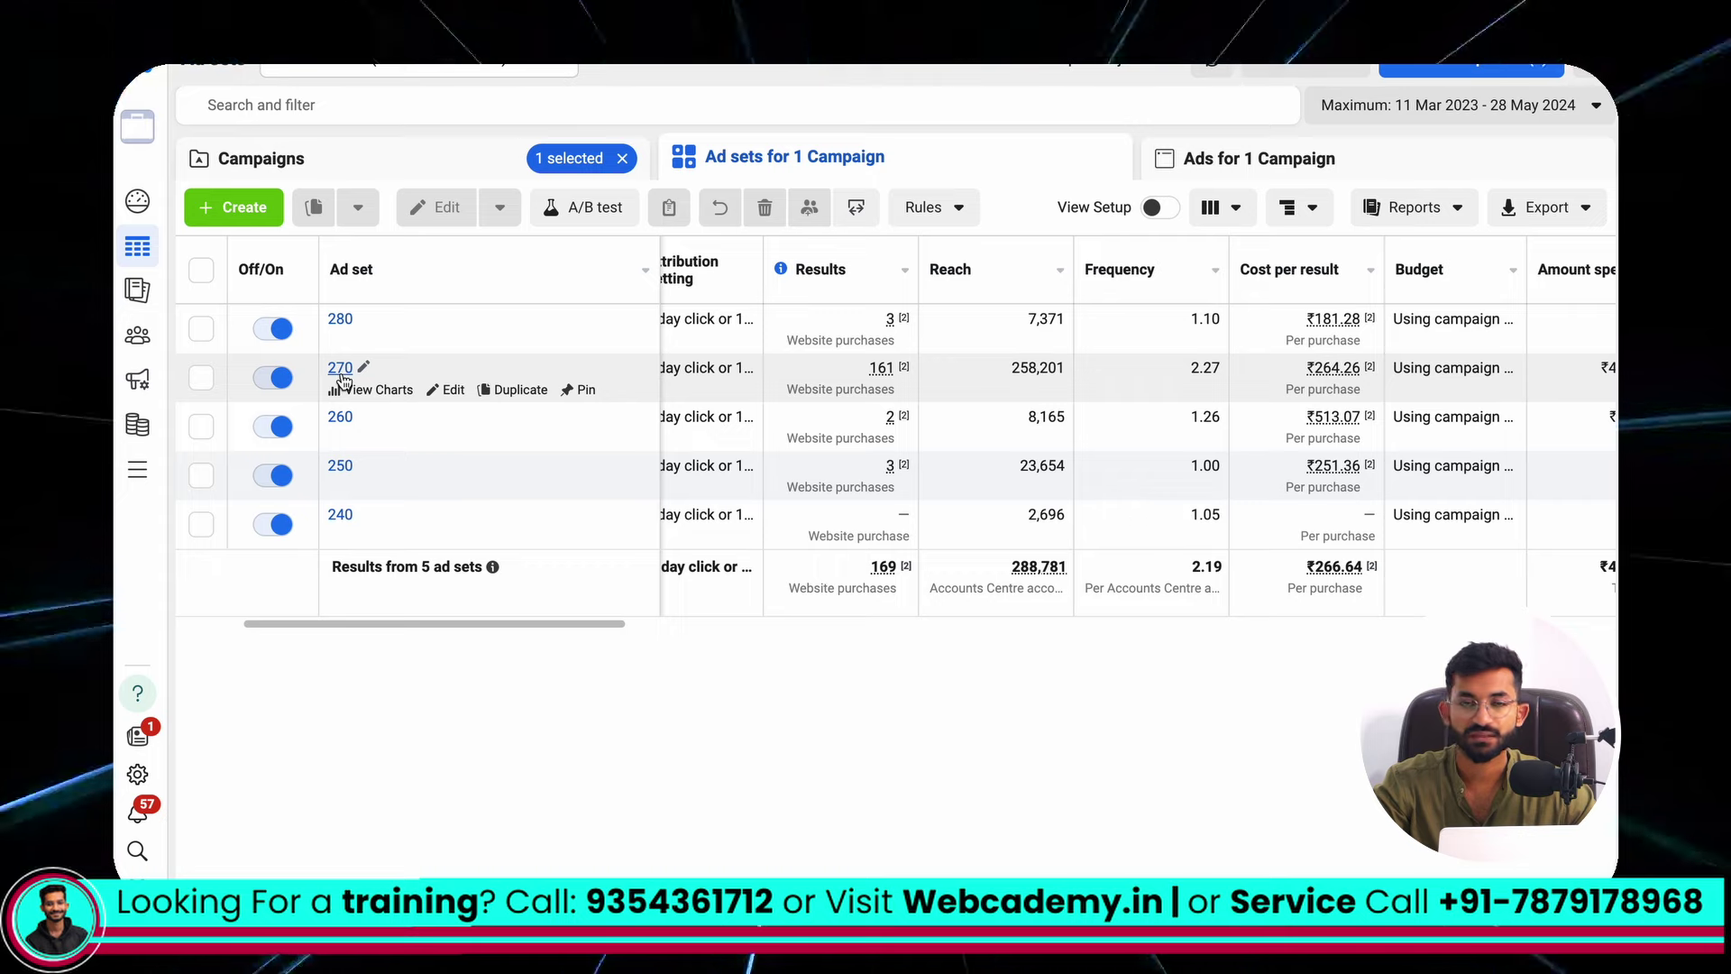
Step: Compare results, cost per result and amount spent across the ad sets, focusing on ad sets 270 and 280
scroll(706, 440, right, 2)
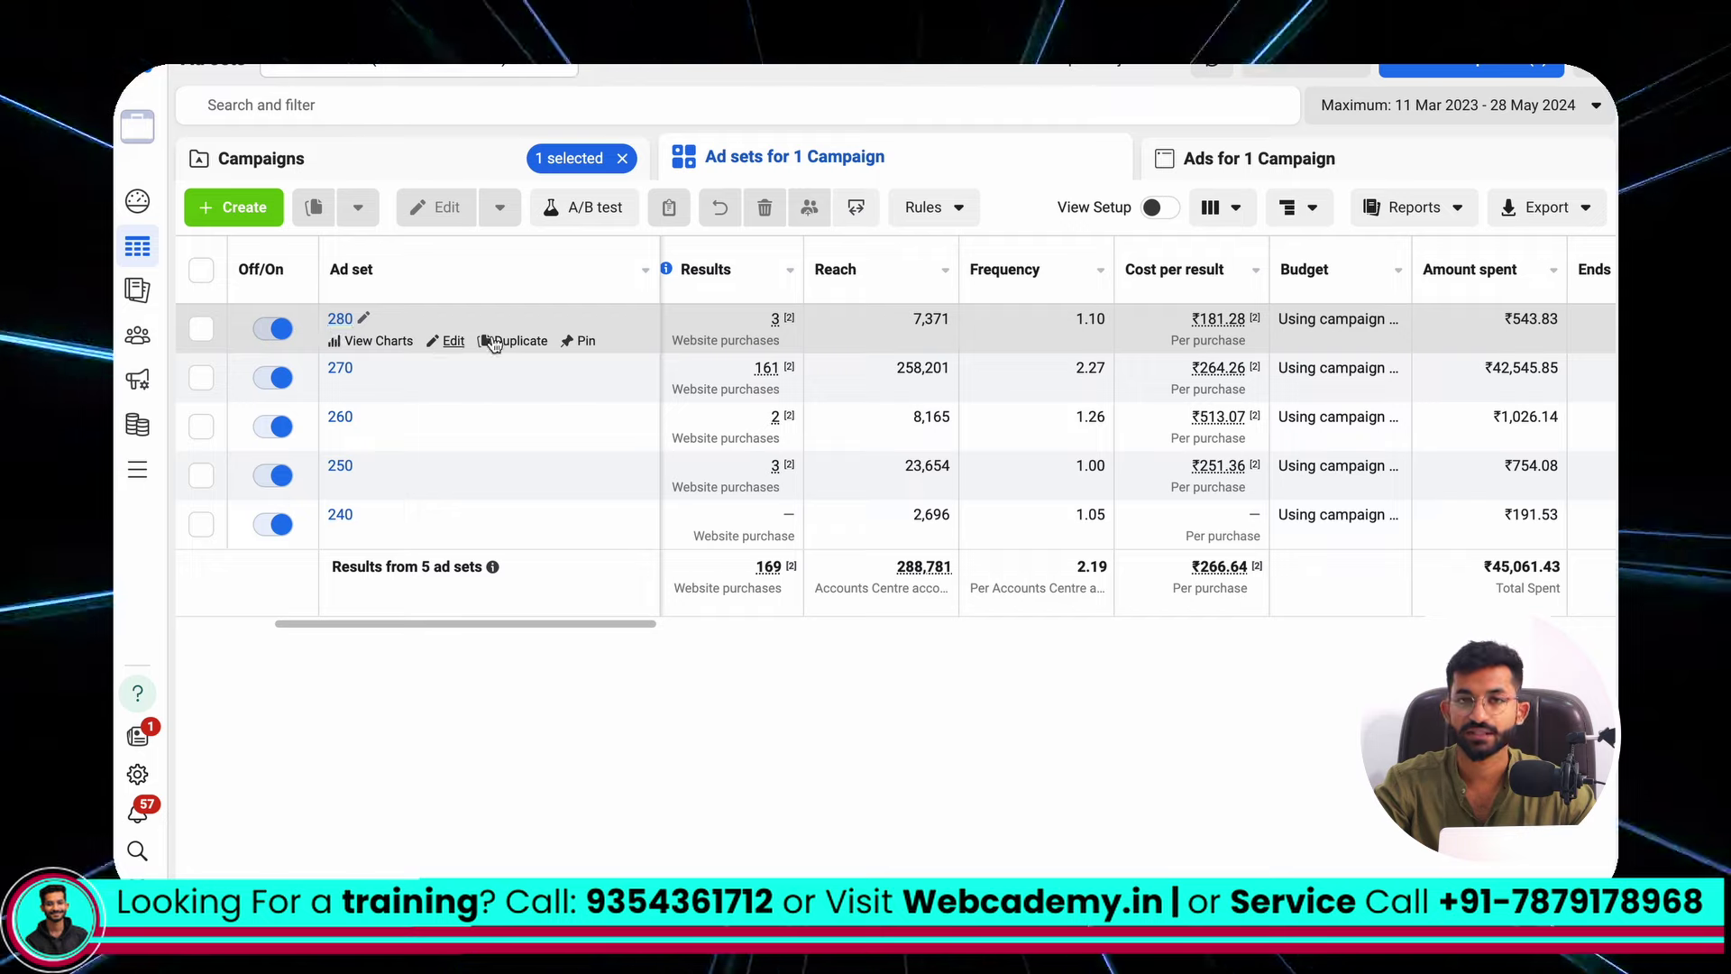
scroll(1343, 329, right, 2)
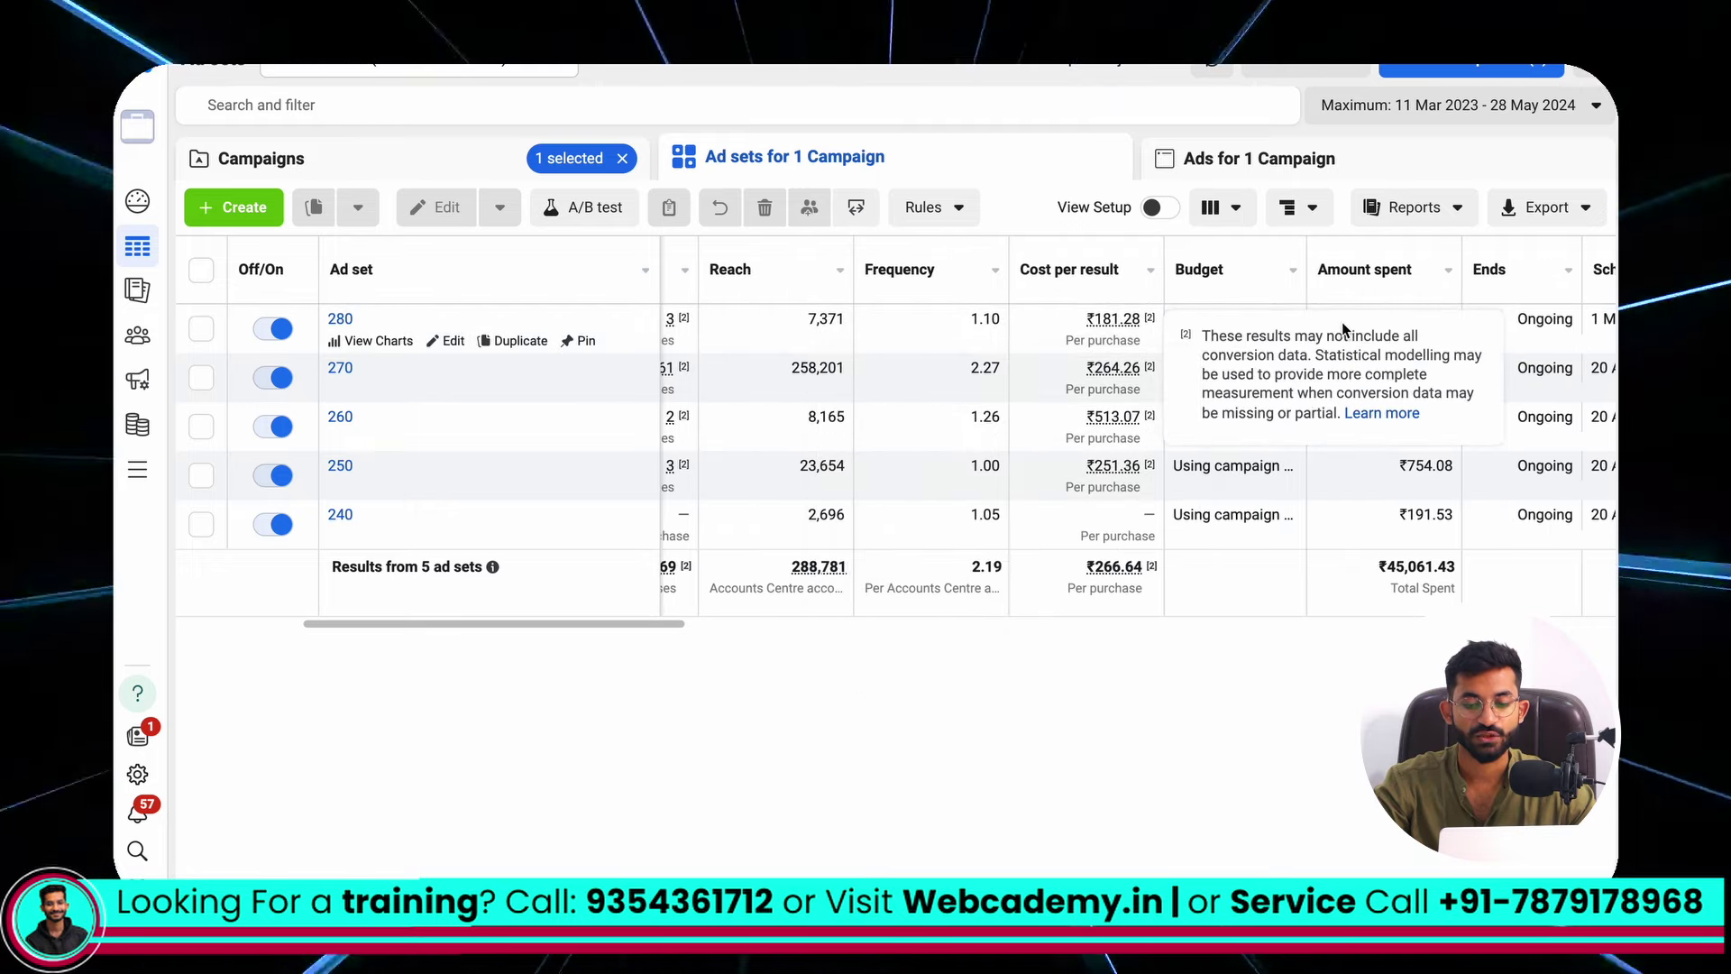
scroll(812, 432, left, 2)
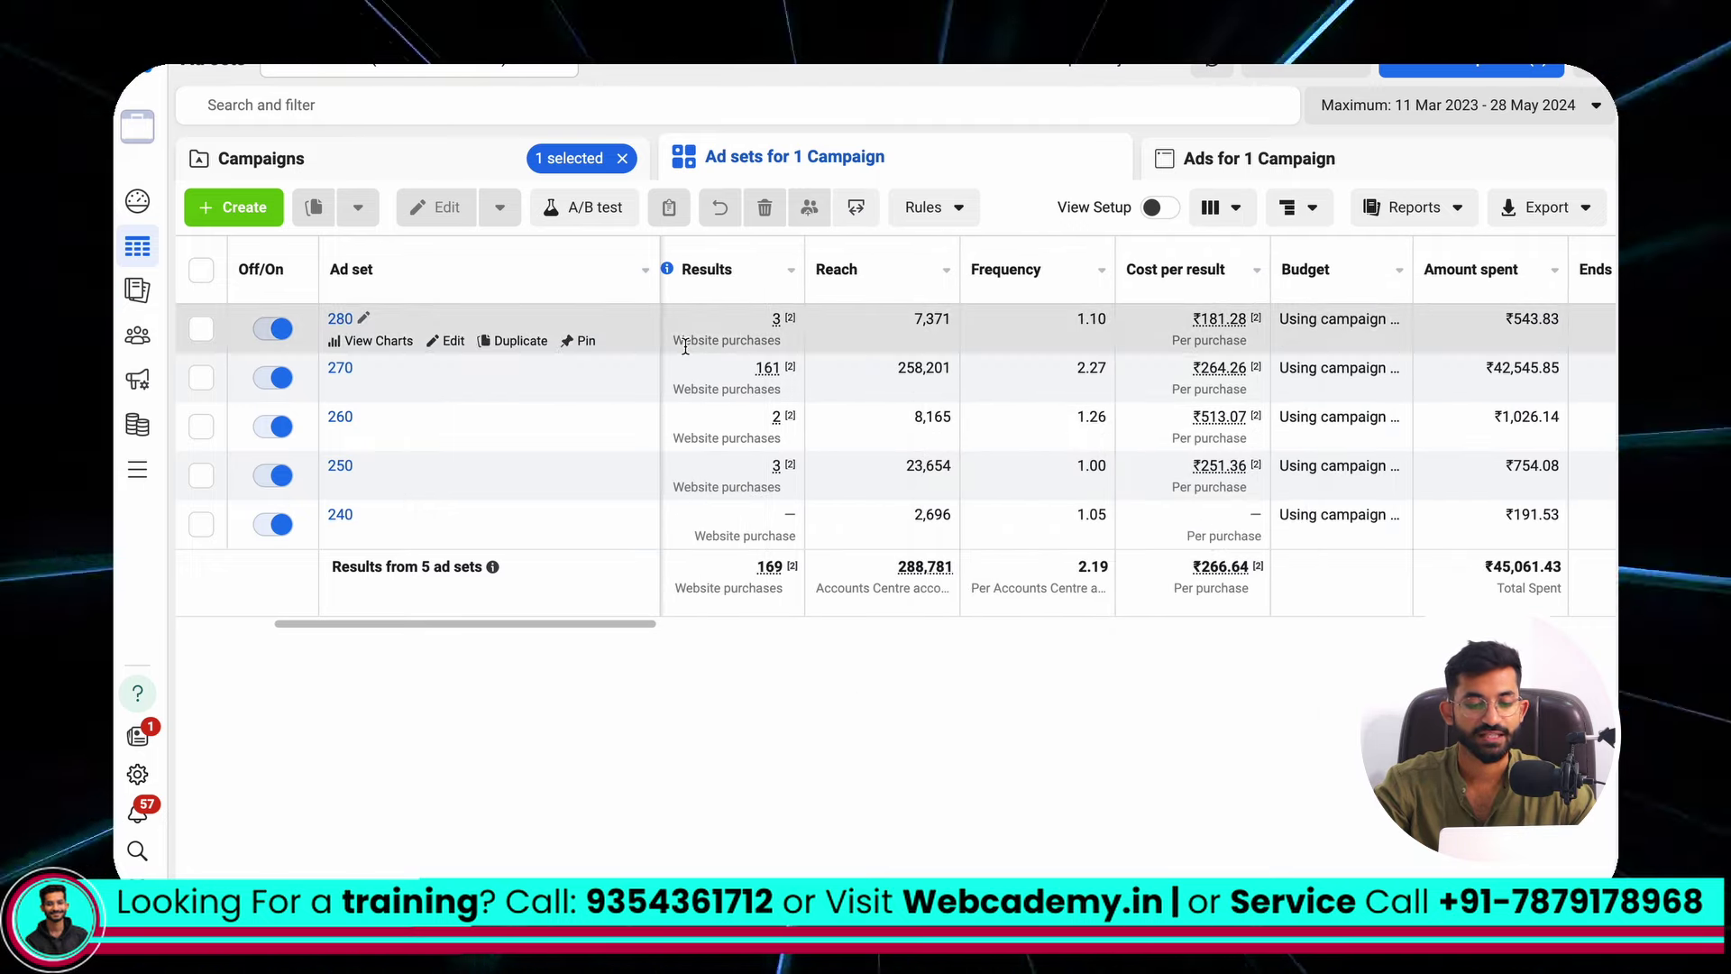
click(771, 374)
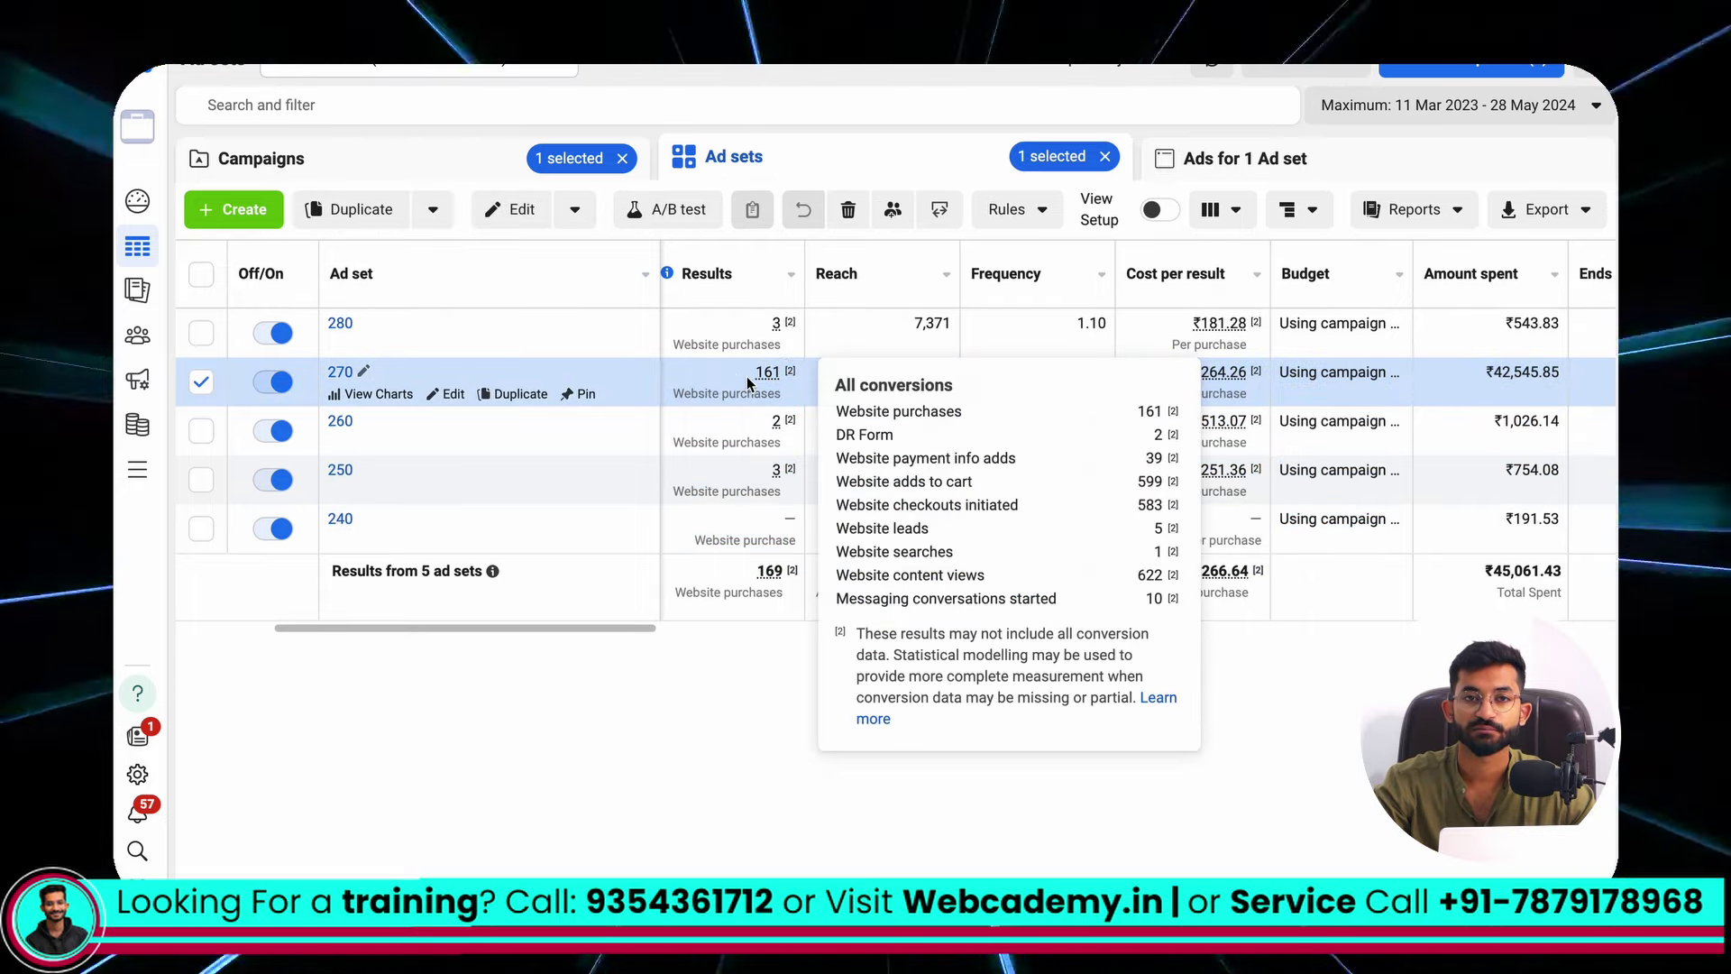
mouse_move(1202, 375)
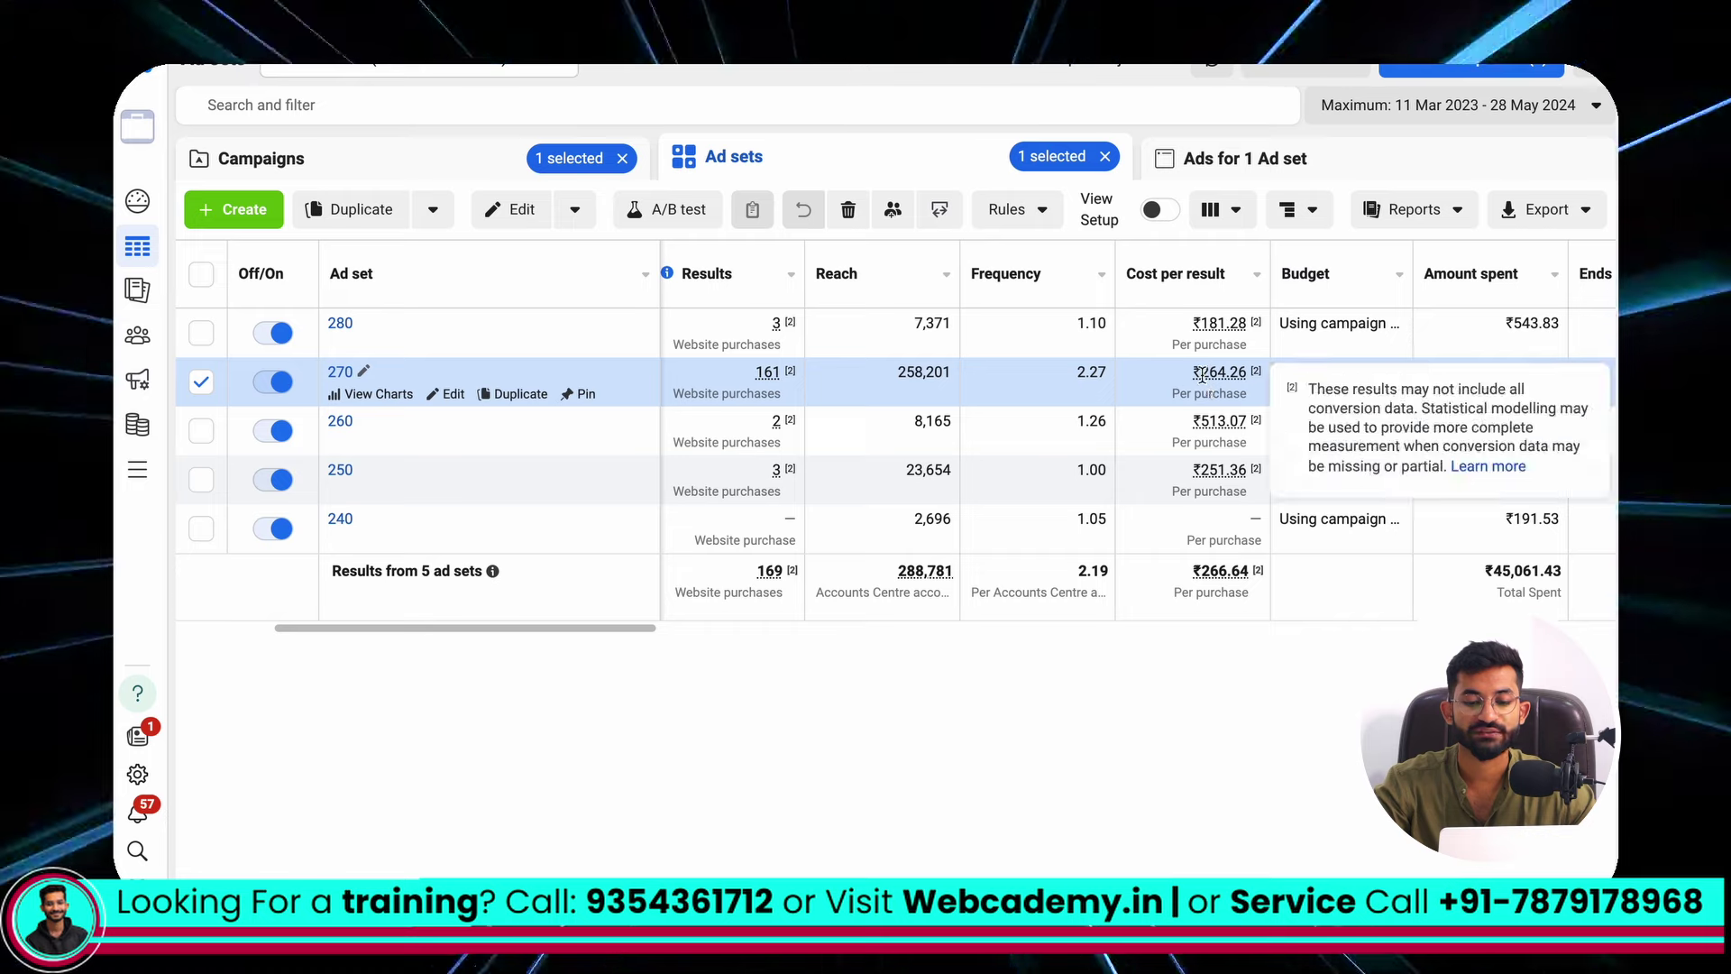
drag(1216, 372, 1224, 377)
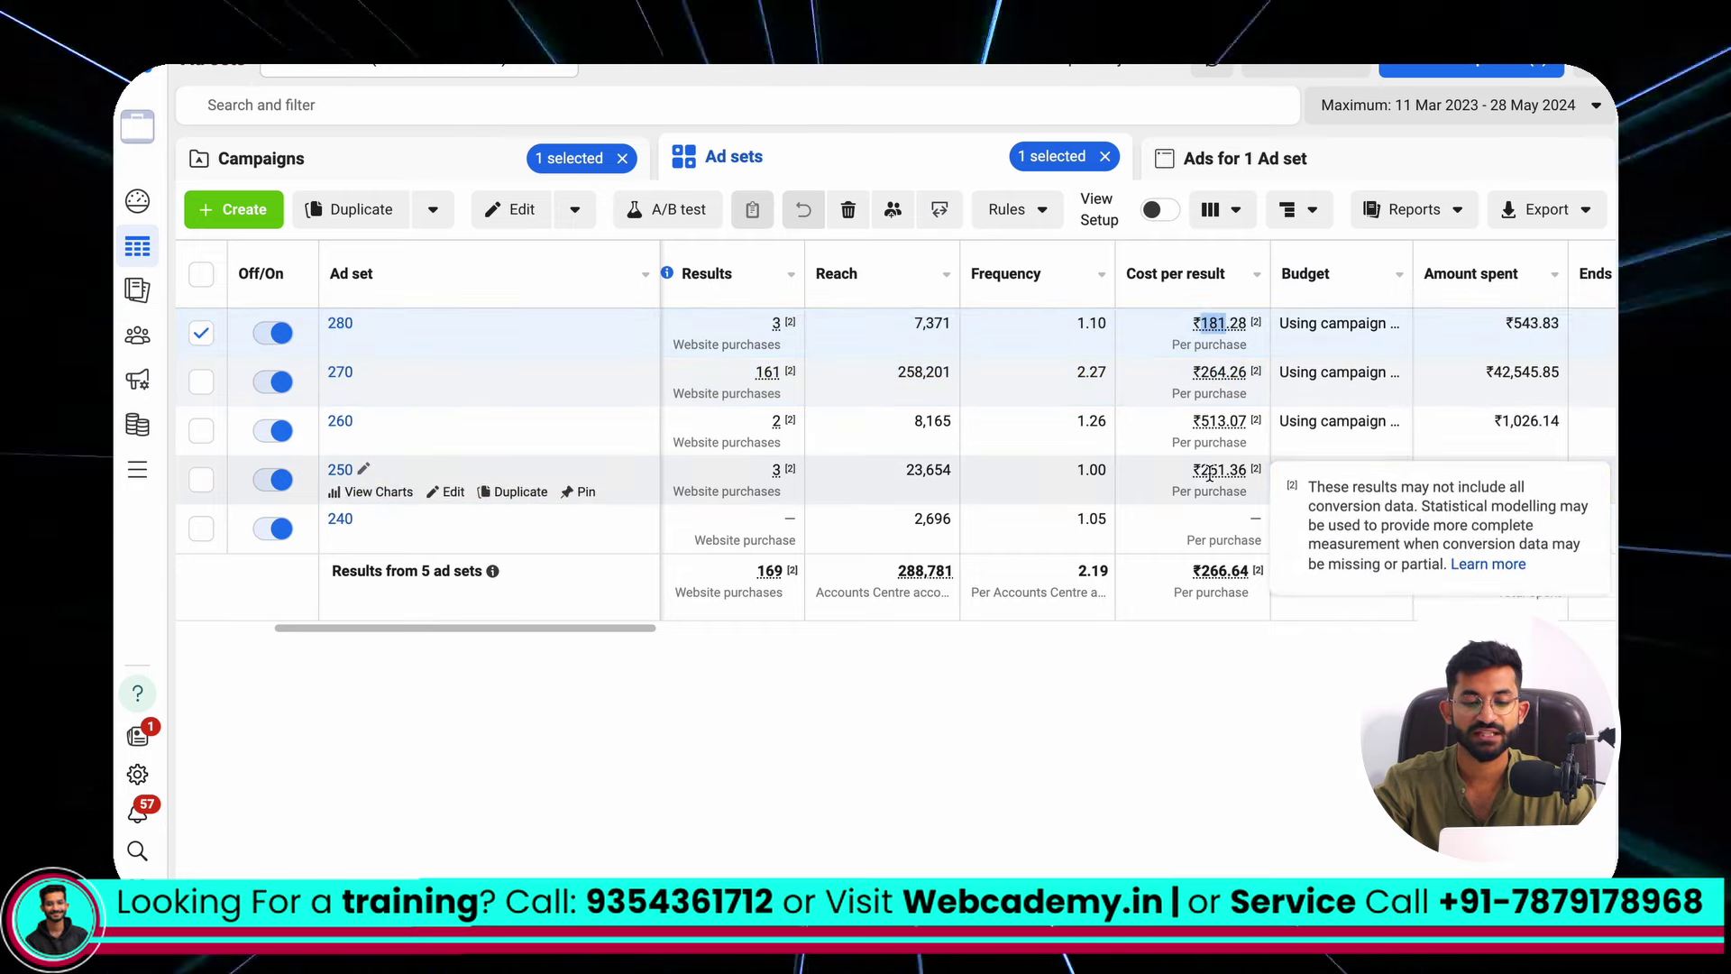
Step: Examine ad set 260's cost per result and conversions against the overall cost per purchase, and deselect the ad set
drag(1200, 421, 1224, 422)
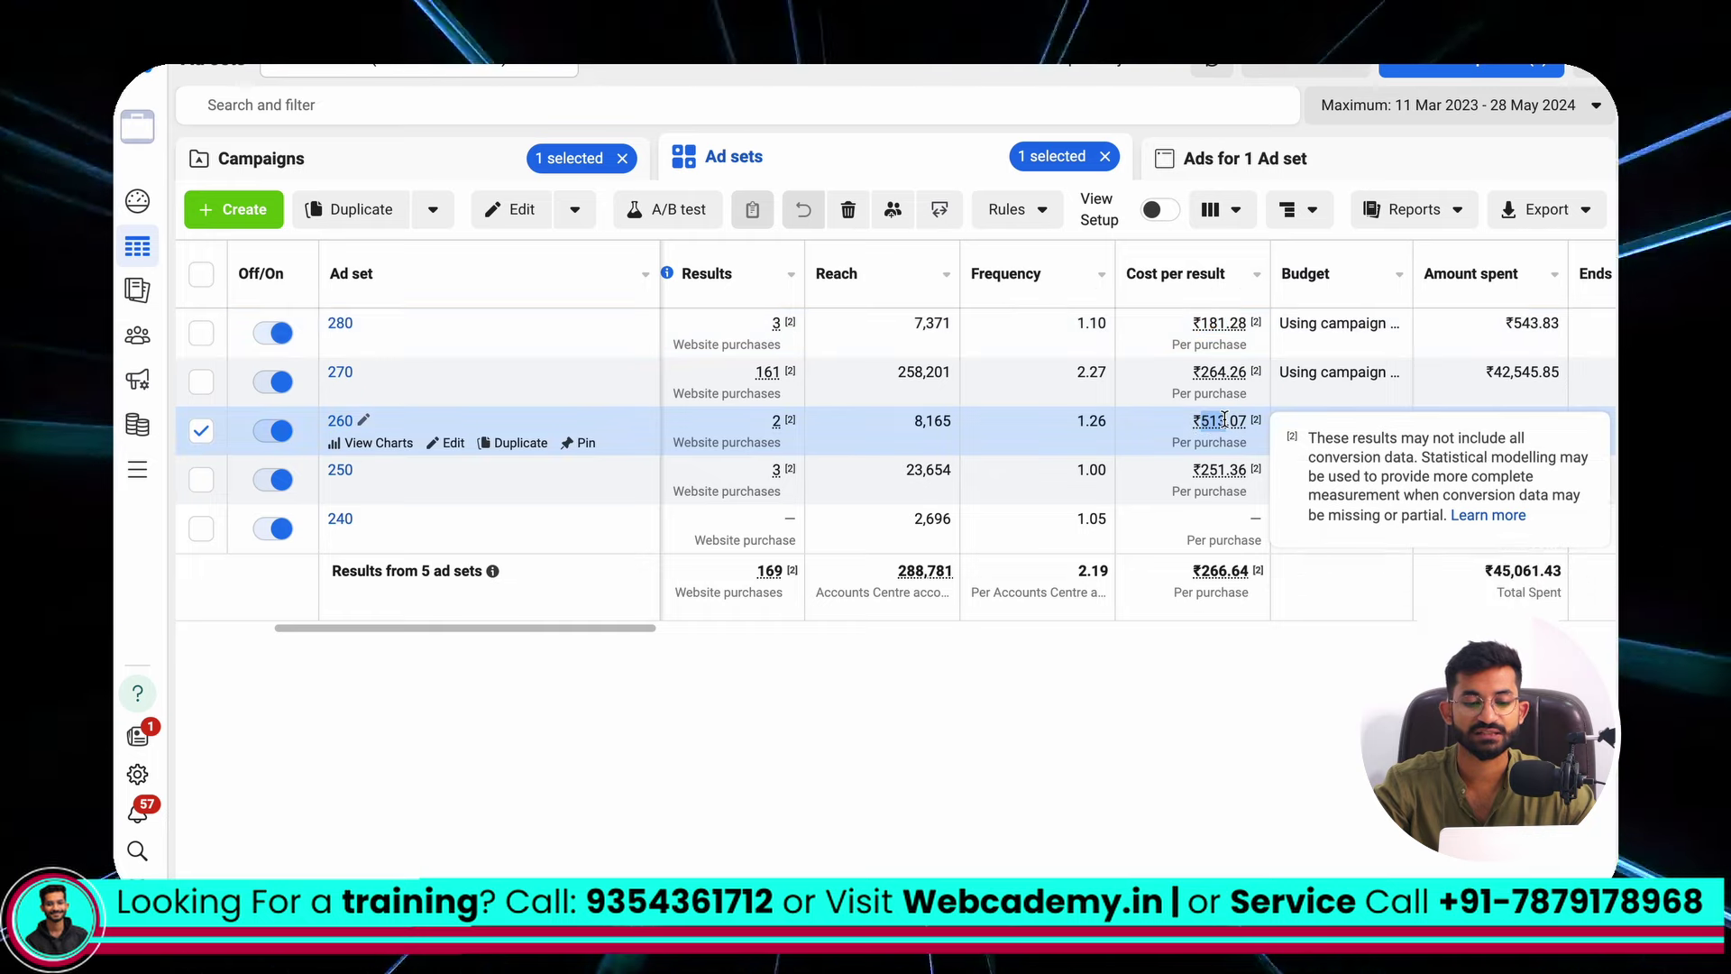
mouse_move(775, 421)
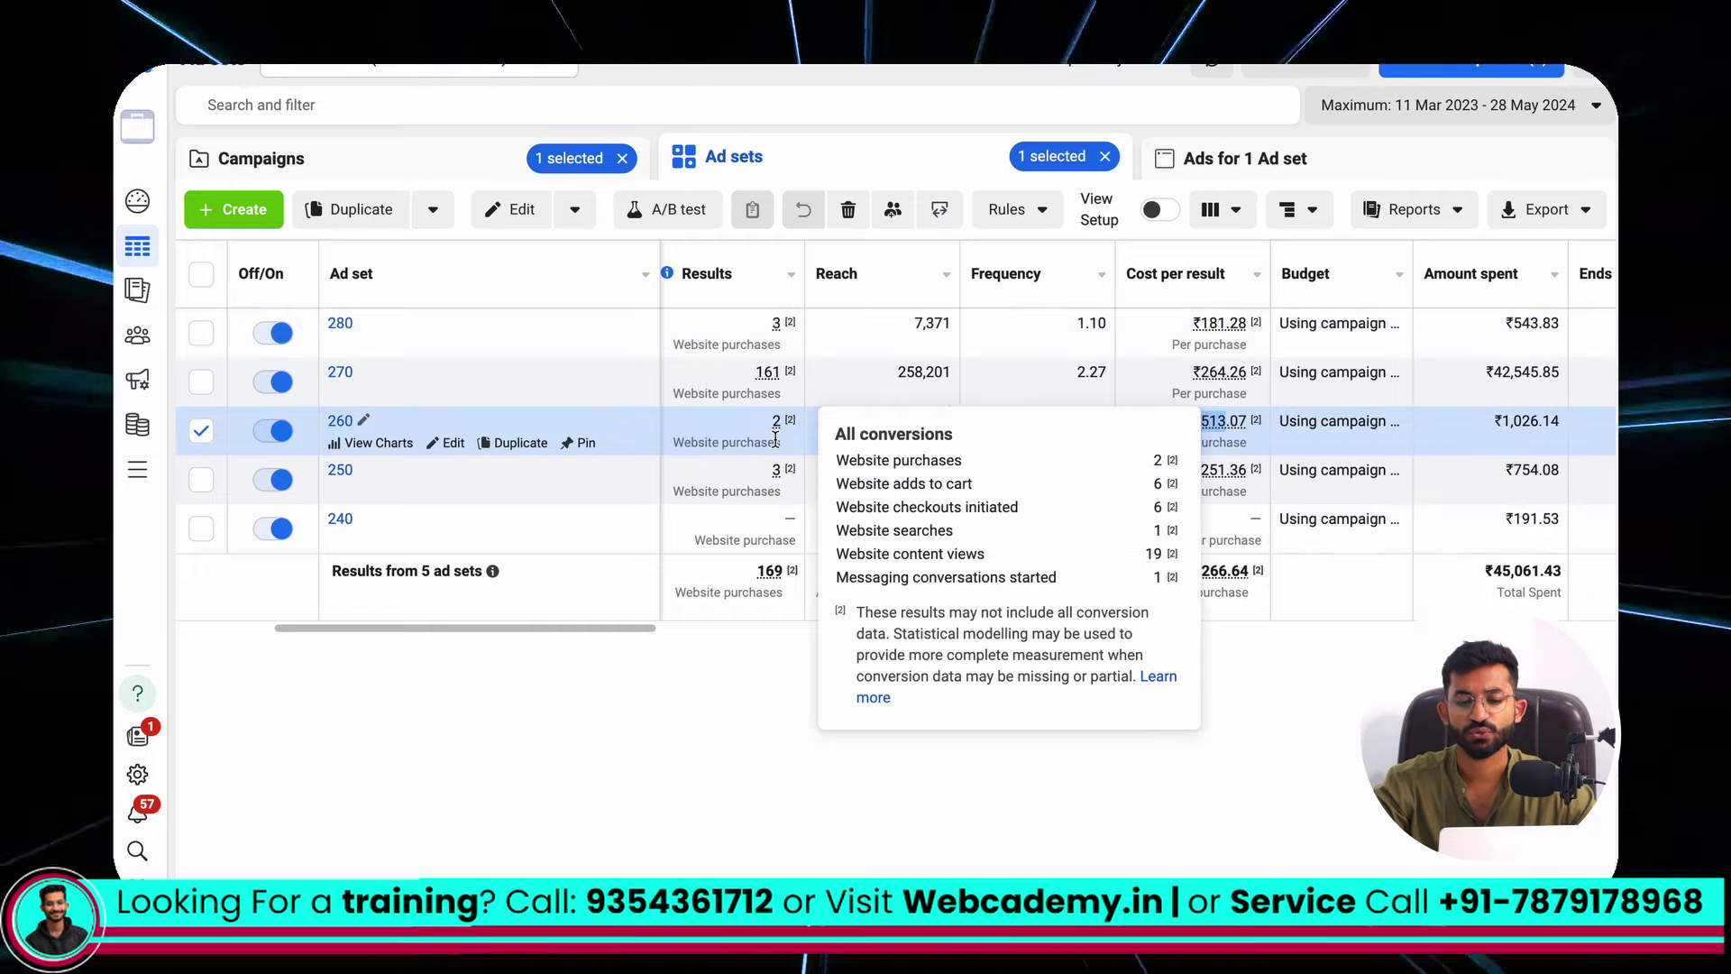
drag(822, 431, 1215, 571)
click(1208, 580)
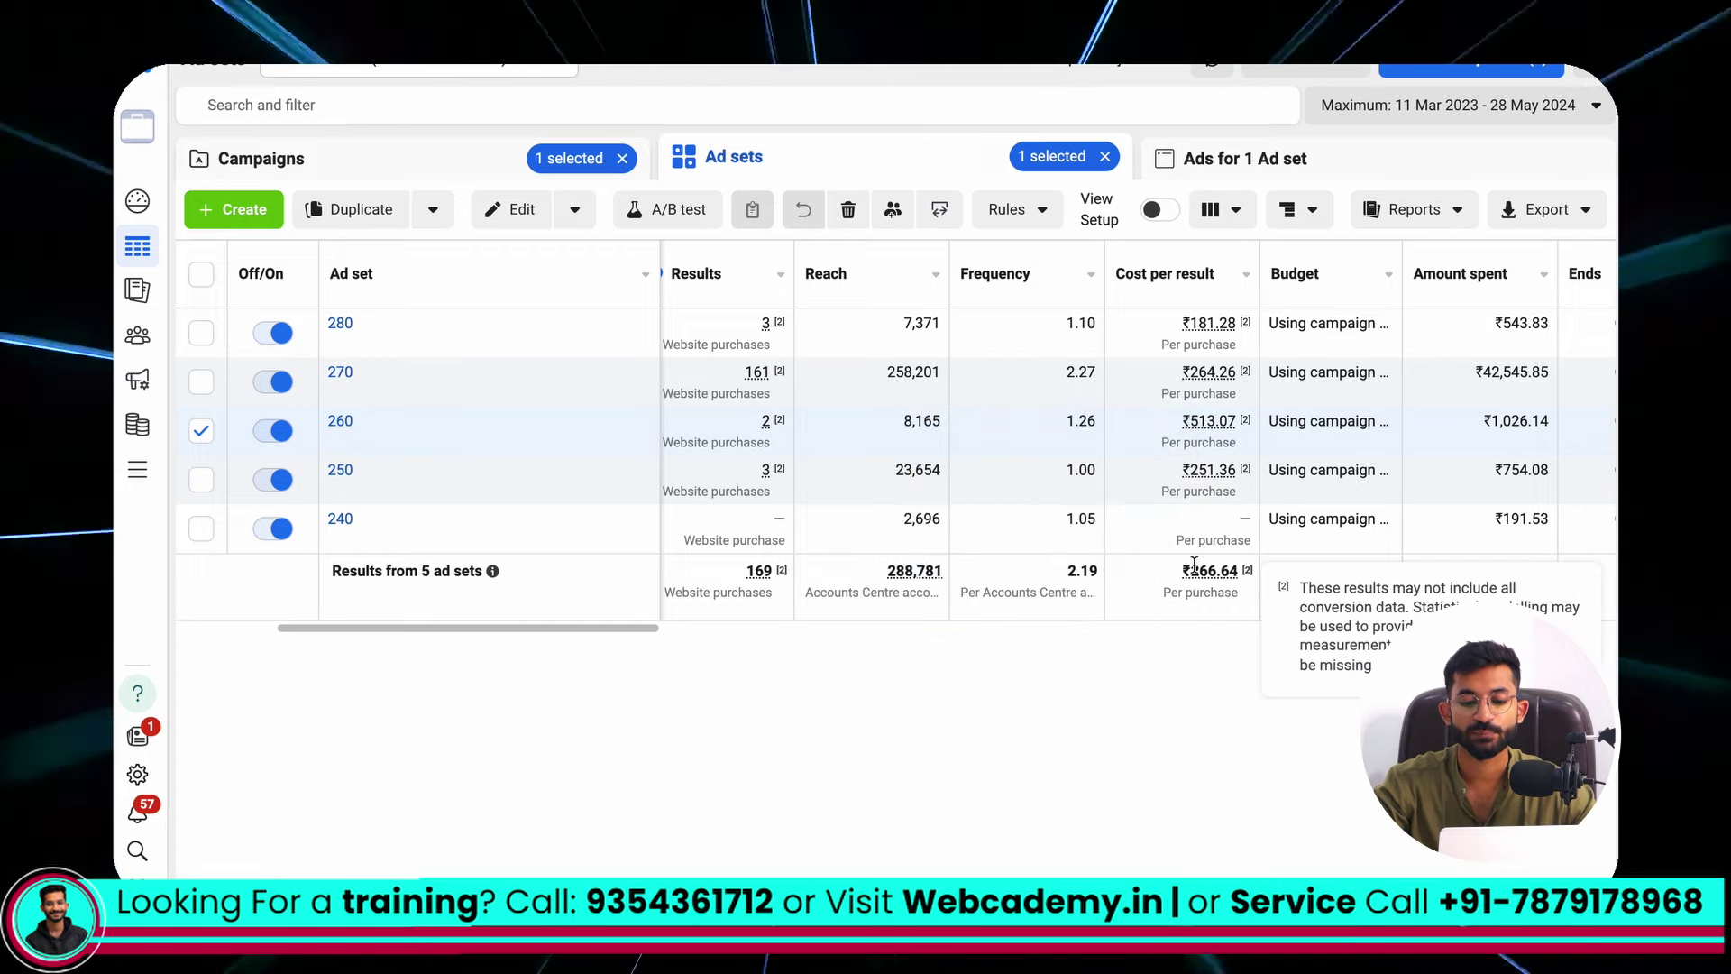
click(211, 432)
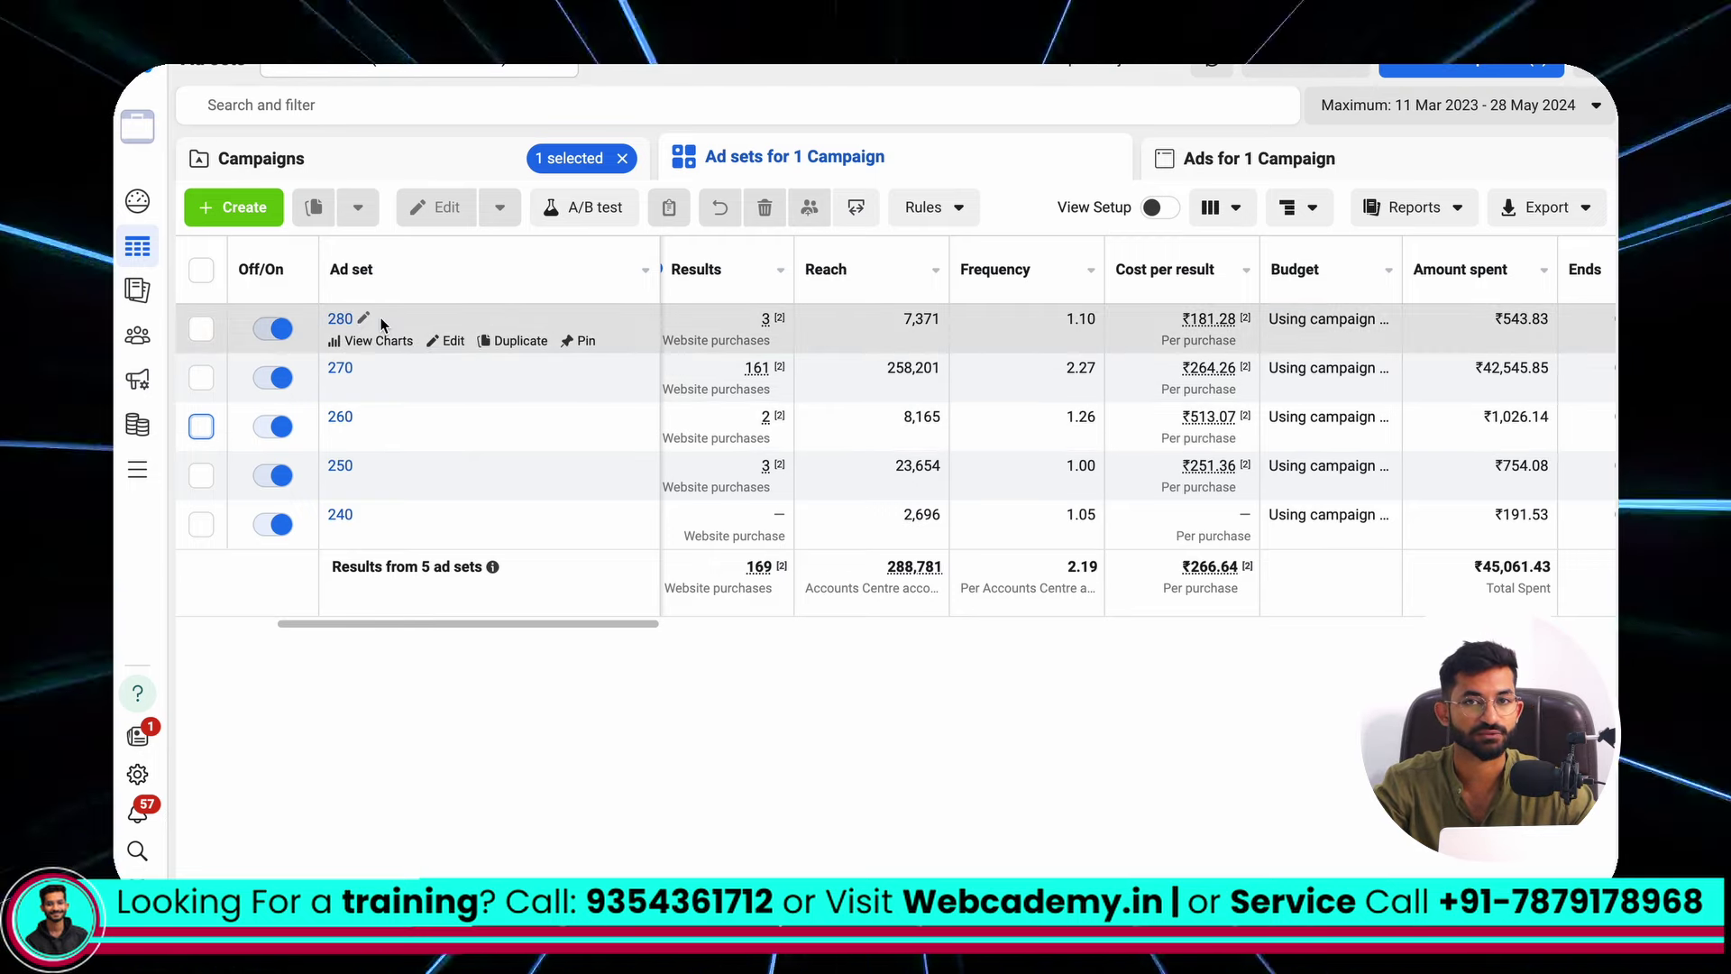
Step: Return to the campaign list and highlight the daily budget of 4 Adset Set CPP CBO
click(461, 169)
drag(1175, 471, 1228, 470)
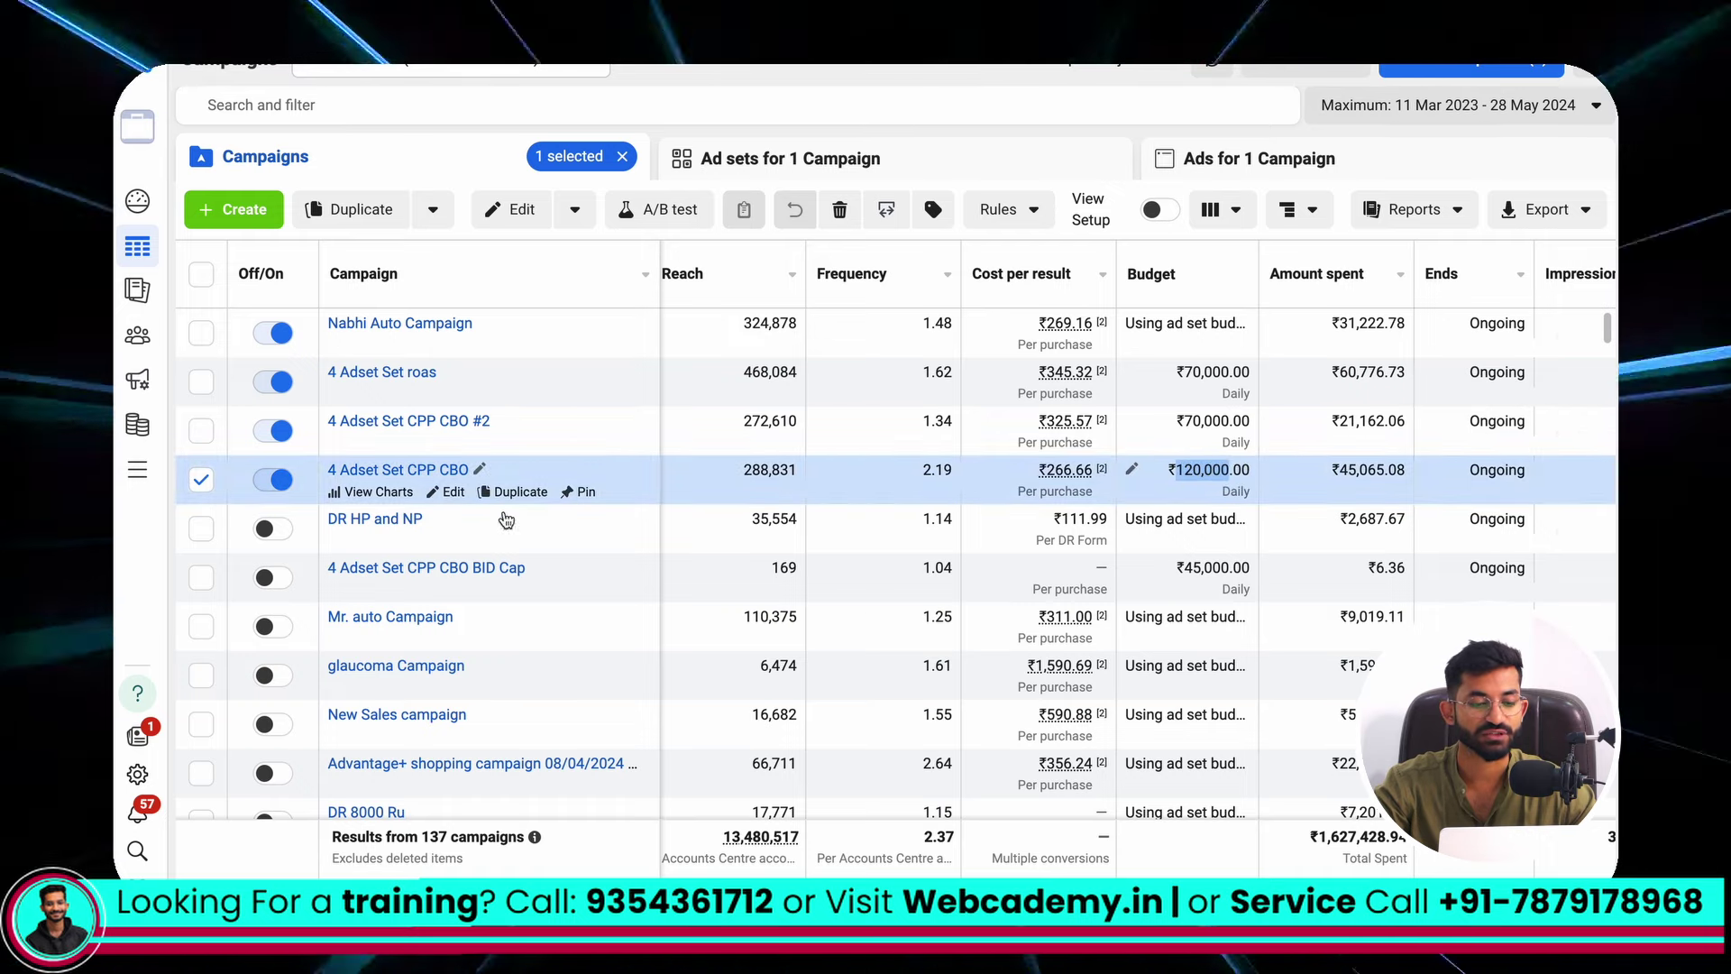